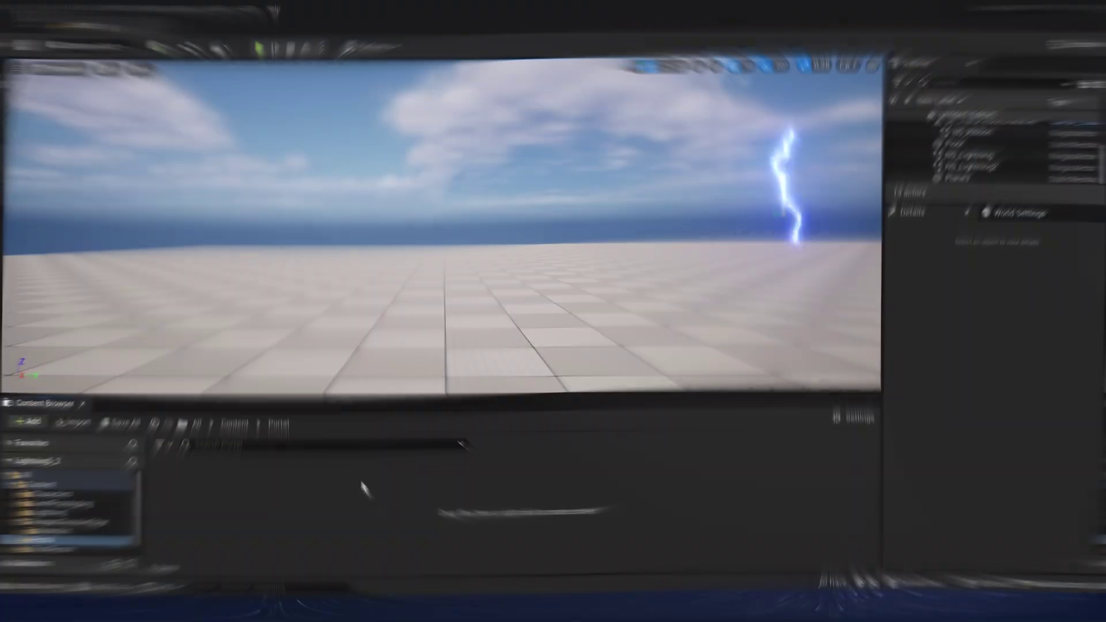
- Create a material named M_Portal with Translucent blend mode, Unlit shading model and Two Sided enabled
right_click(365, 488)
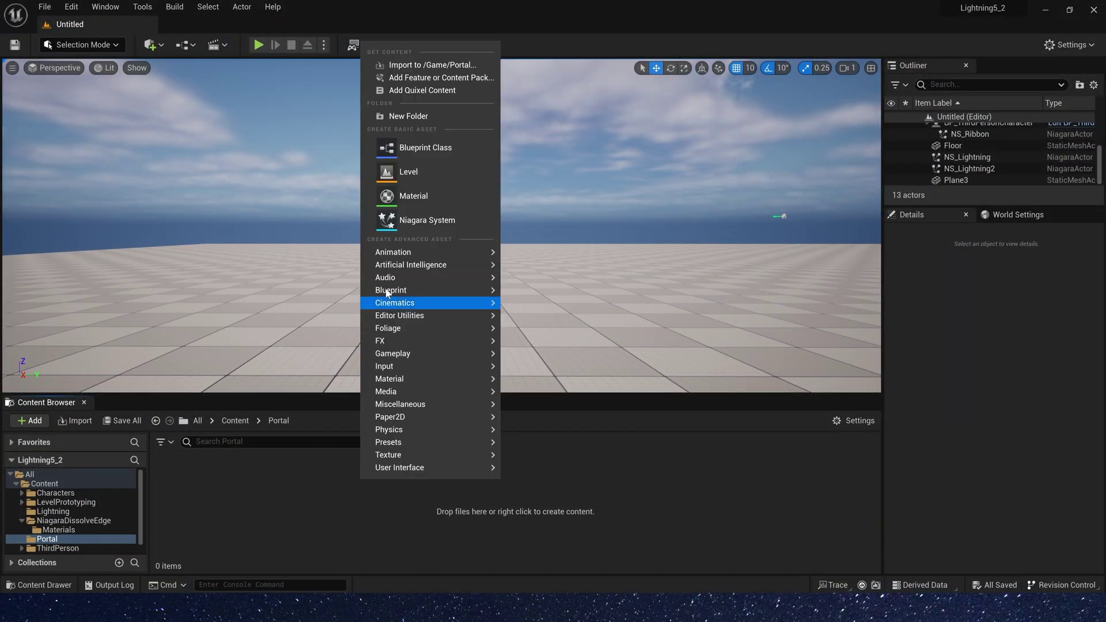
click(429, 194)
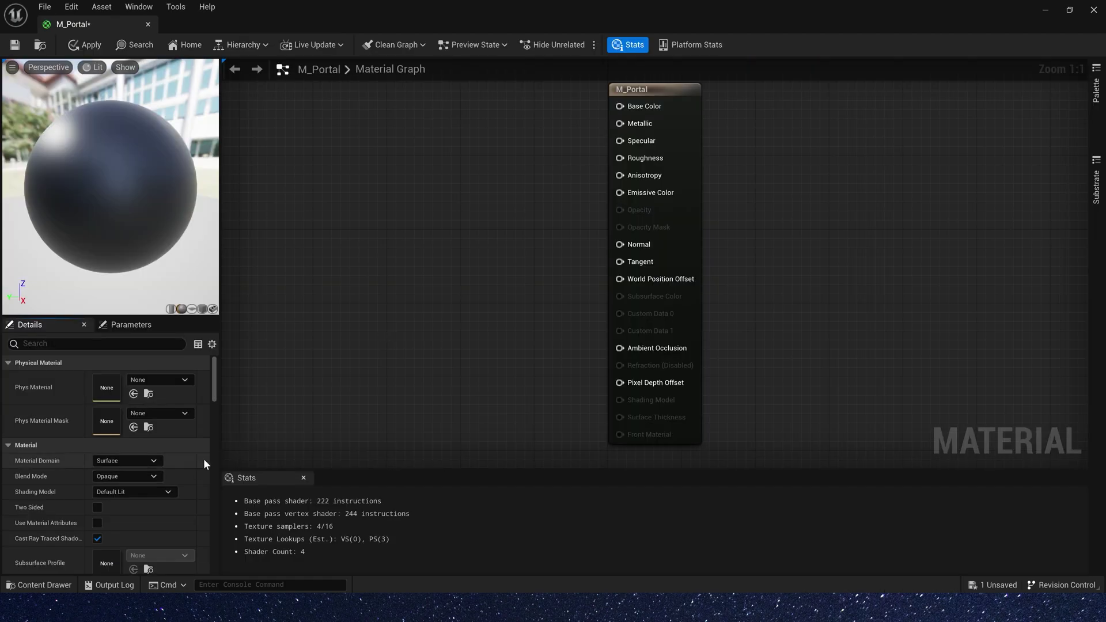
click(148, 477)
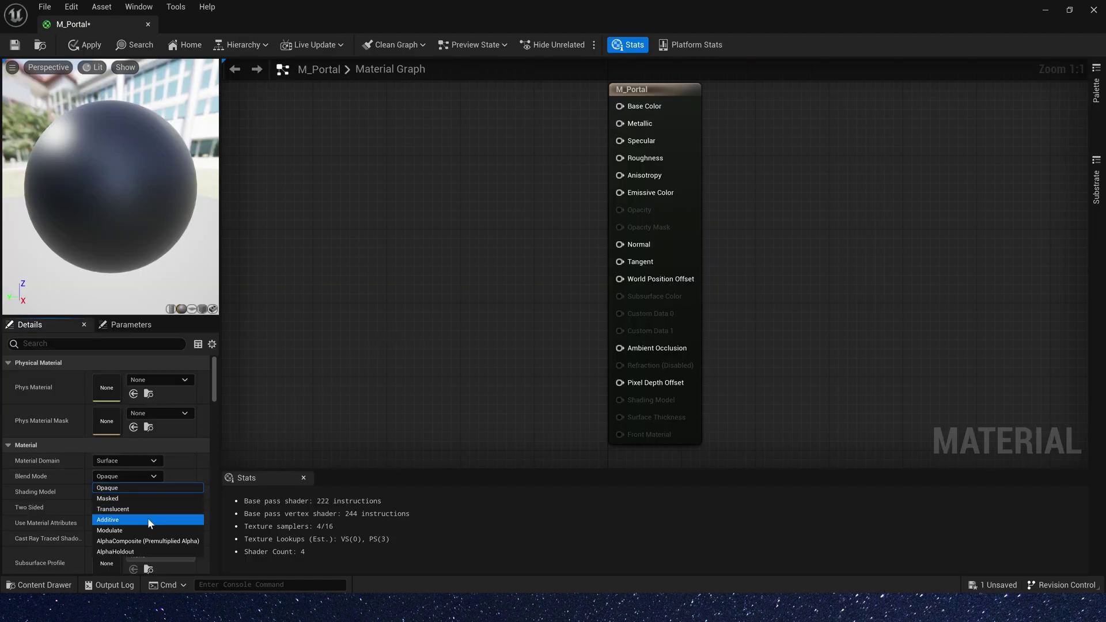
click(149, 510)
click(129, 493)
click(119, 356)
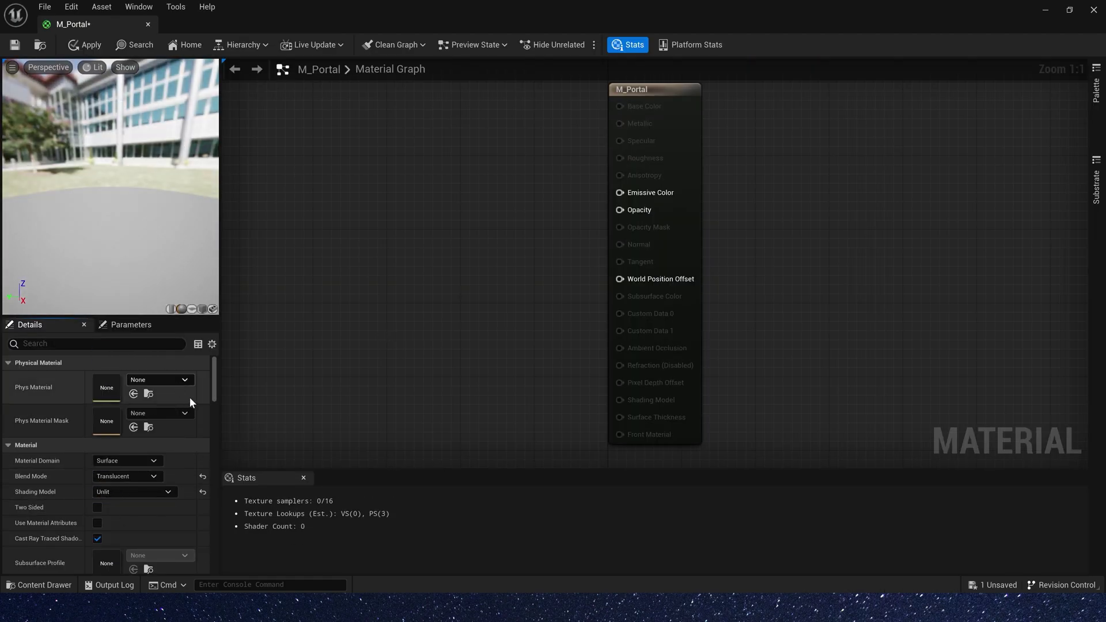
click(98, 508)
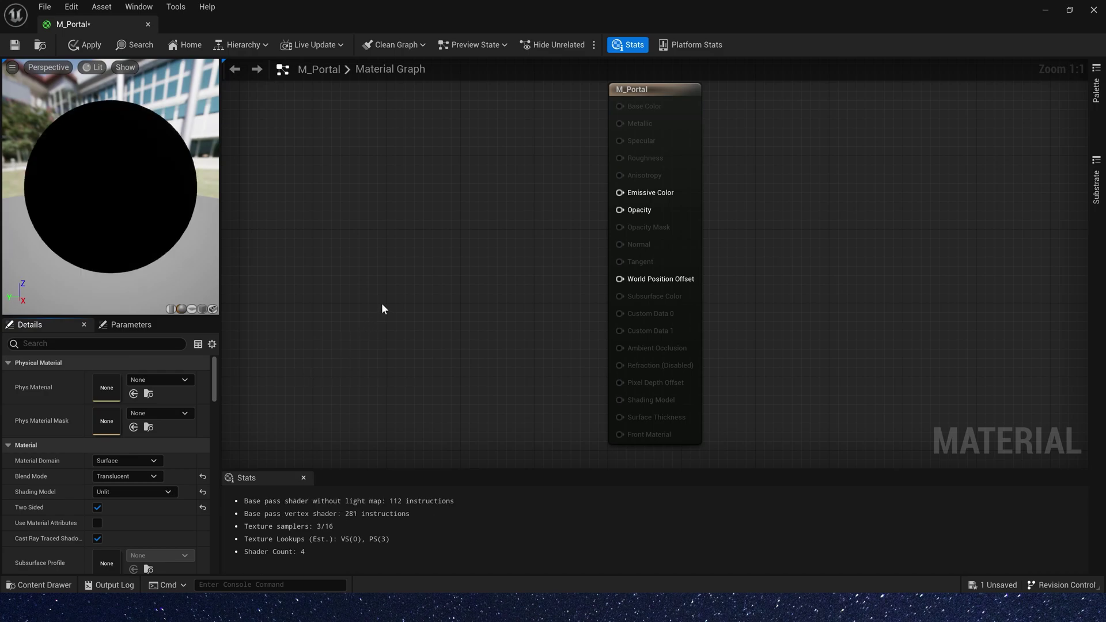
- Add a Texture Sample node to the material graph and assign it the TilingNoise05 texture
right_drag(382, 304, 423, 307)
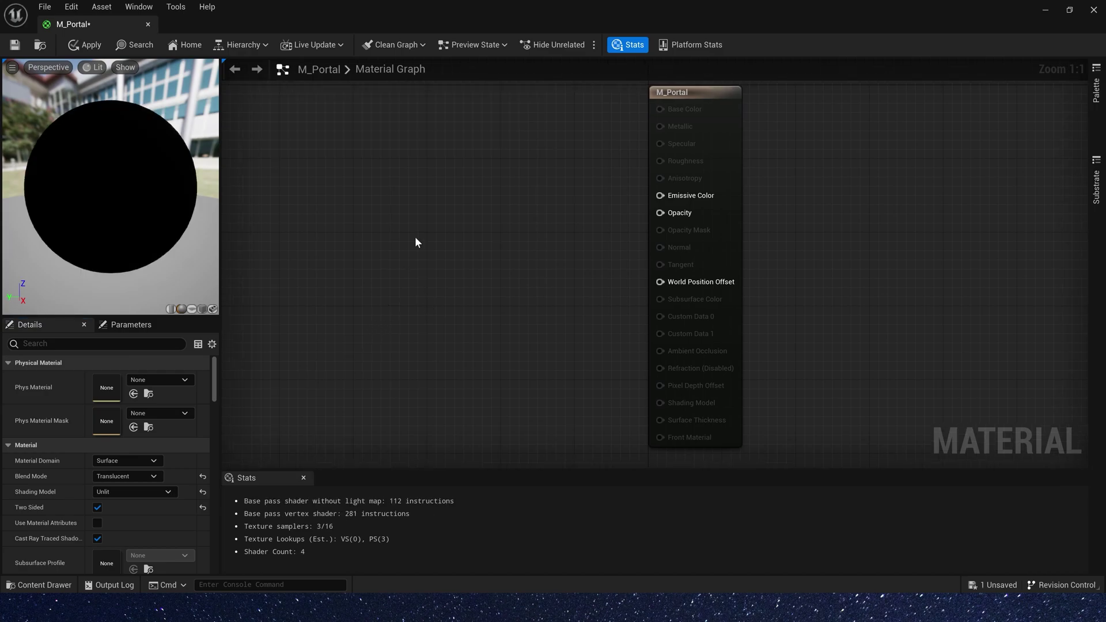
click(462, 212)
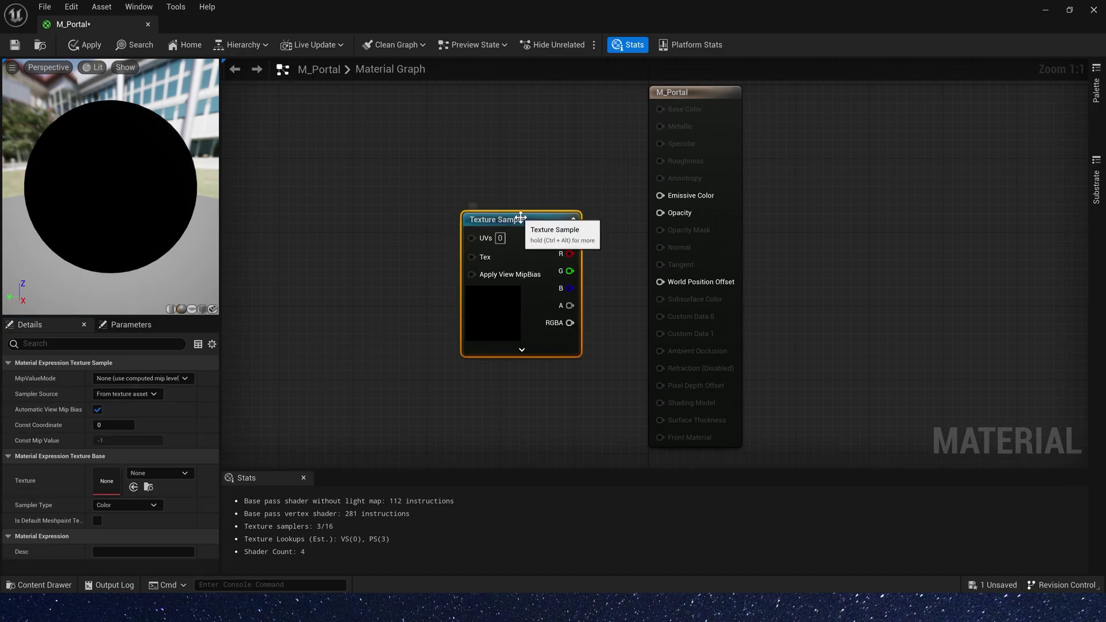
click(174, 474)
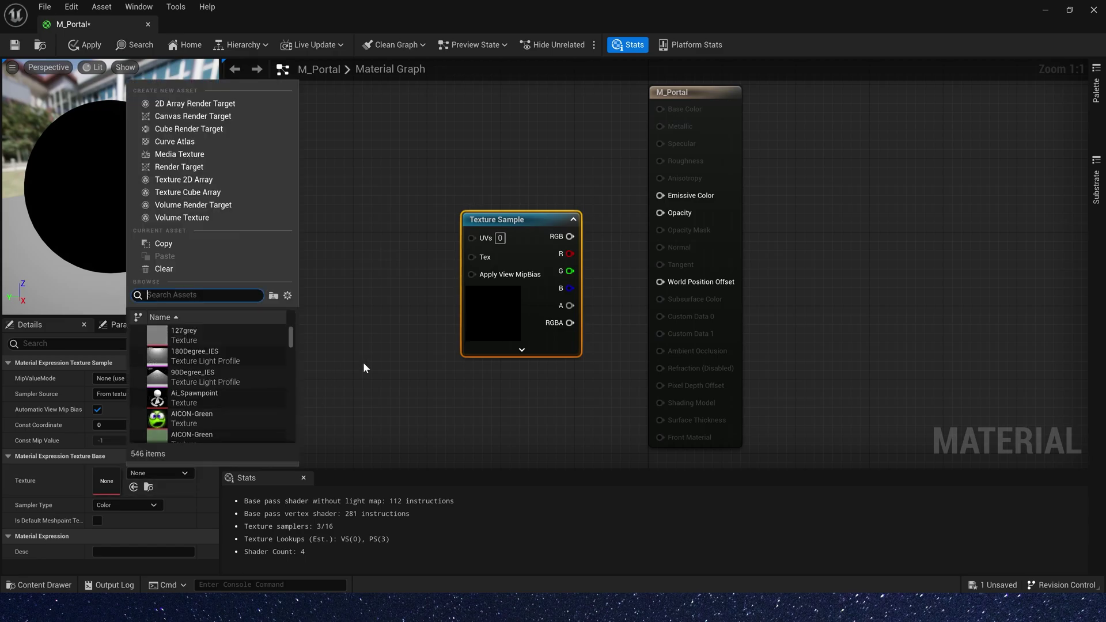
text(noise)
scroll(218, 391, down, 3)
click(210, 428)
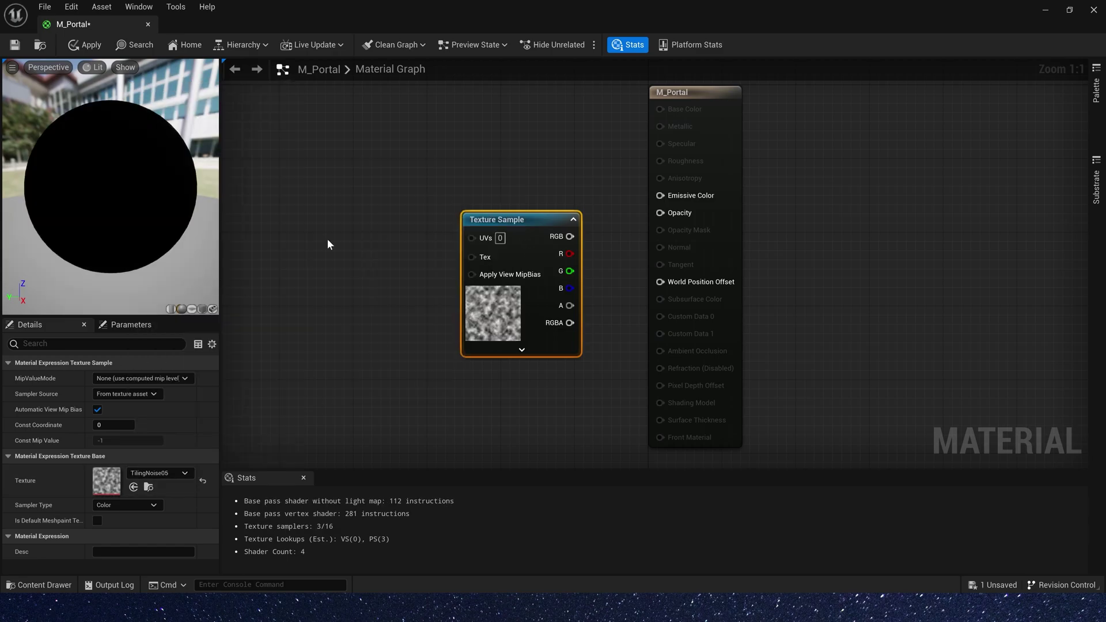
- Add a VectorToRadialValue node and connect its Radial Coordinates output to the Texture Sample's UVs input
right_drag(327, 239, 441, 235)
right_click(414, 206)
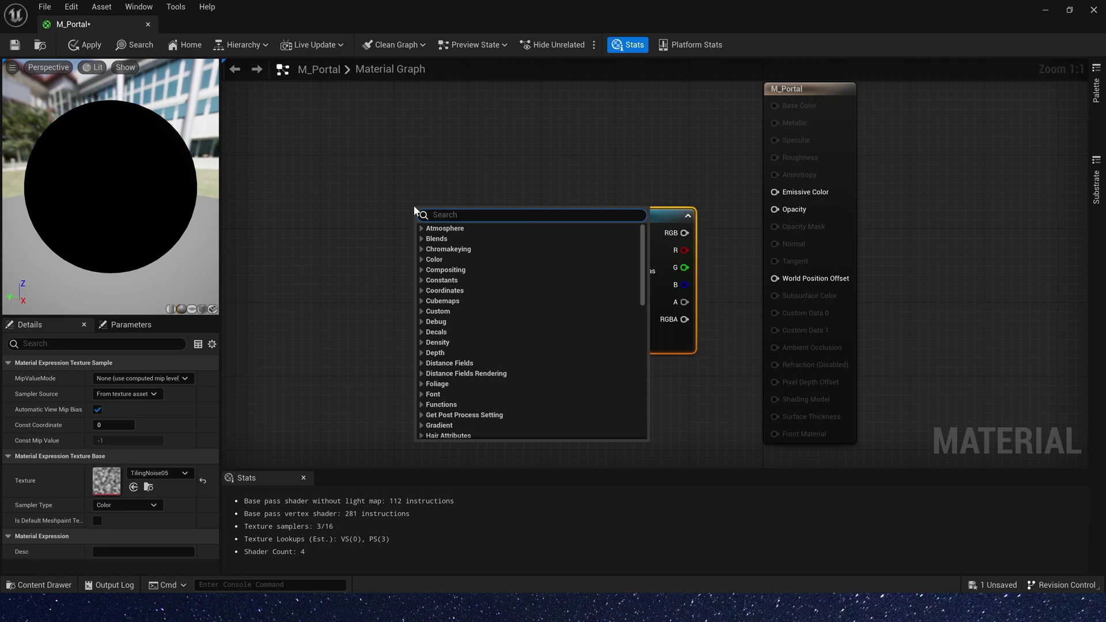
text(vectorto)
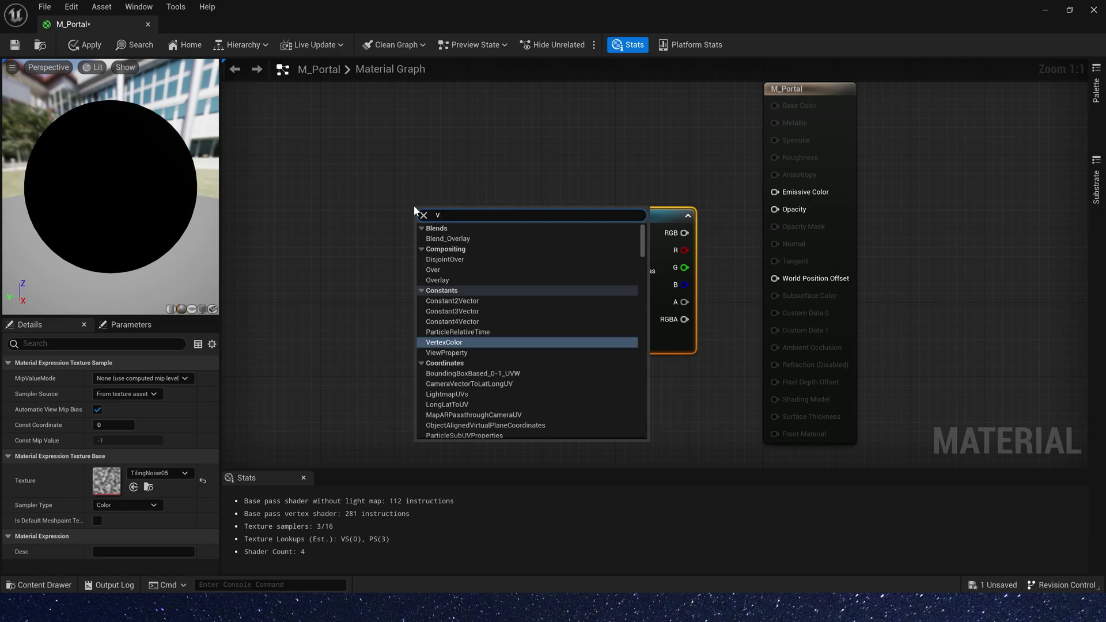
click(464, 278)
drag(473, 219, 333, 221)
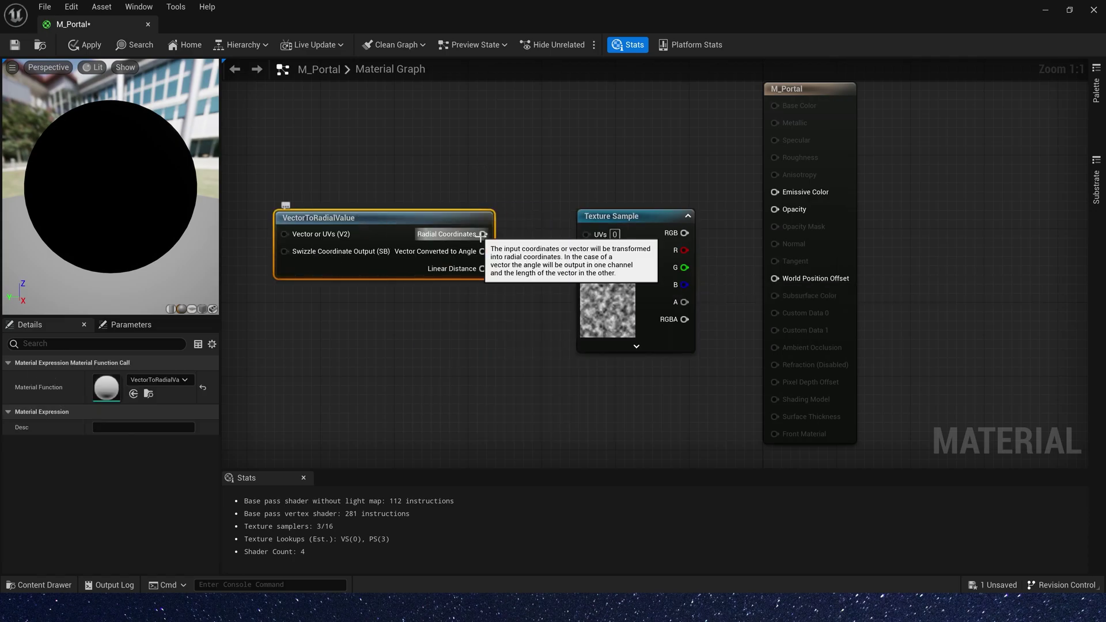
drag(484, 234, 591, 235)
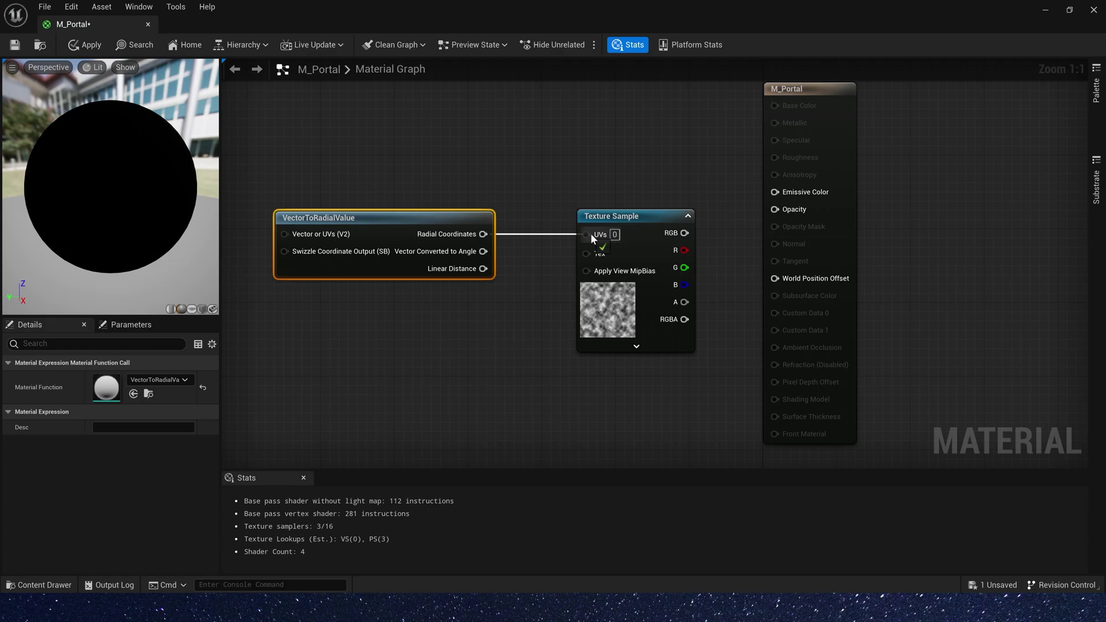
drag(590, 234, 590, 234)
- Start previewing the Texture Sample node and examine the radial noise on the preview sphere
right_drag(633, 220, 688, 218)
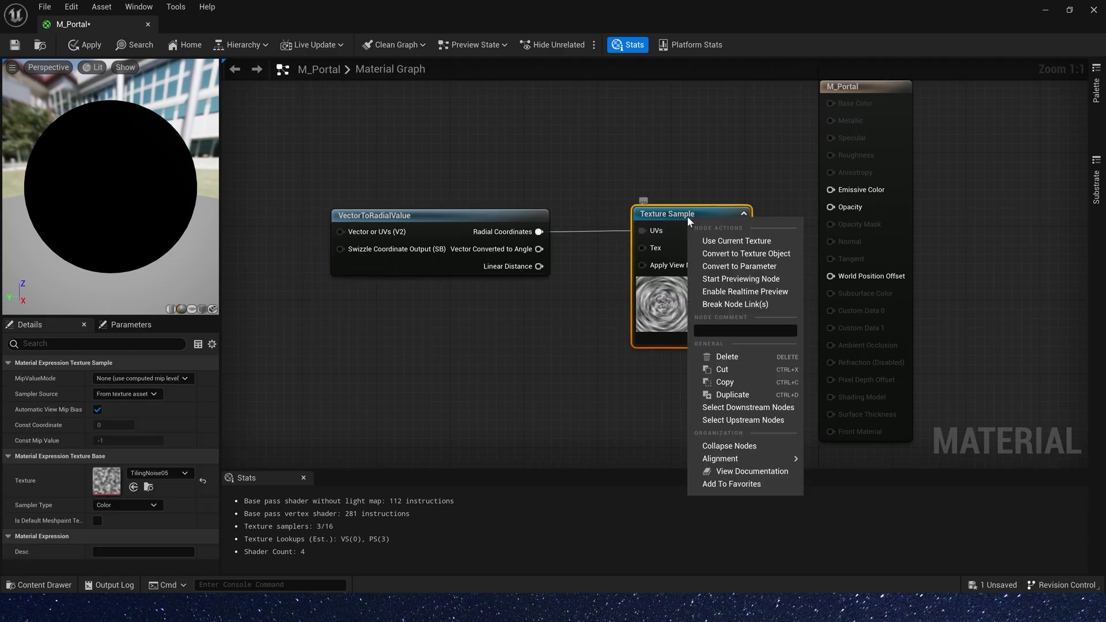
click(742, 279)
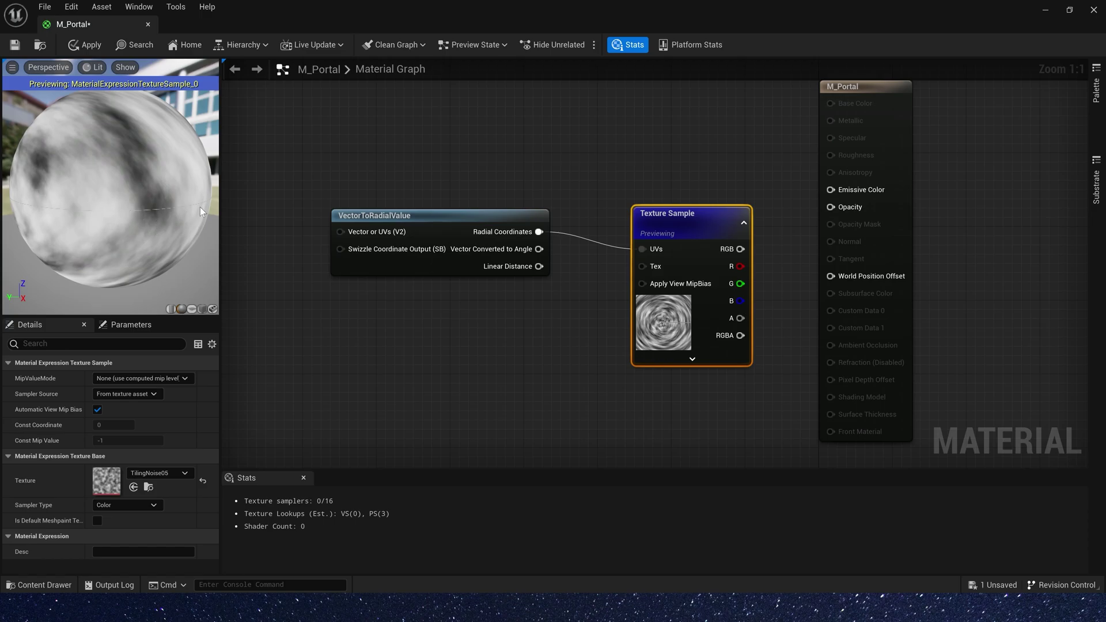
drag(199, 206, 187, 208)
drag(86, 197, 172, 219)
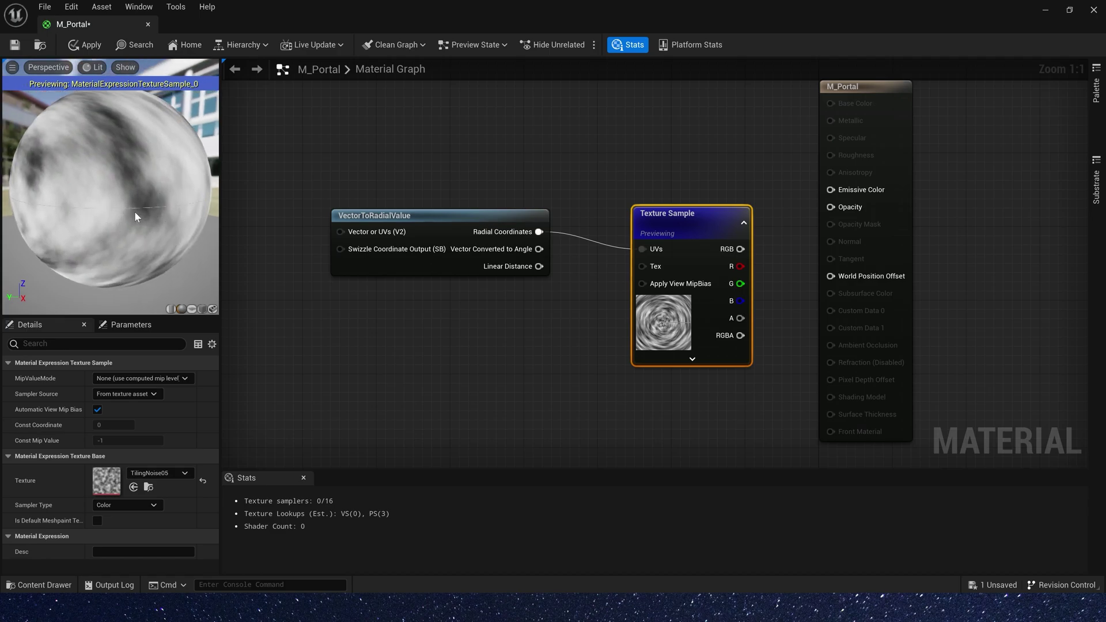
drag(134, 210, 155, 233)
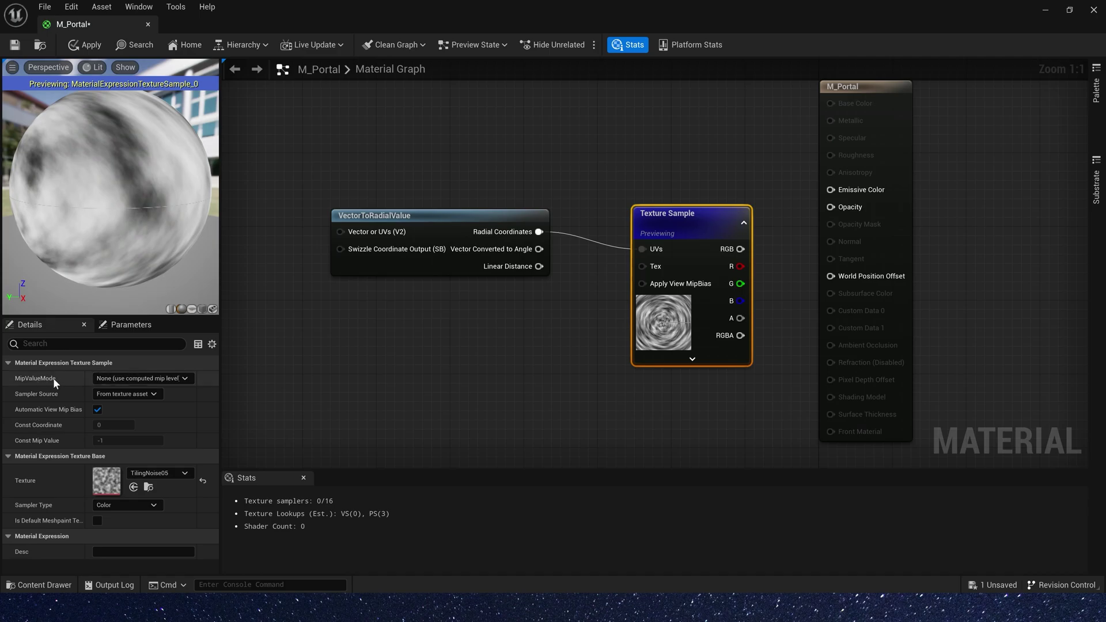
- Set the Texture Sample's MipValueMode to MipLevel (absolute, 0 is full resolution)
click(171, 378)
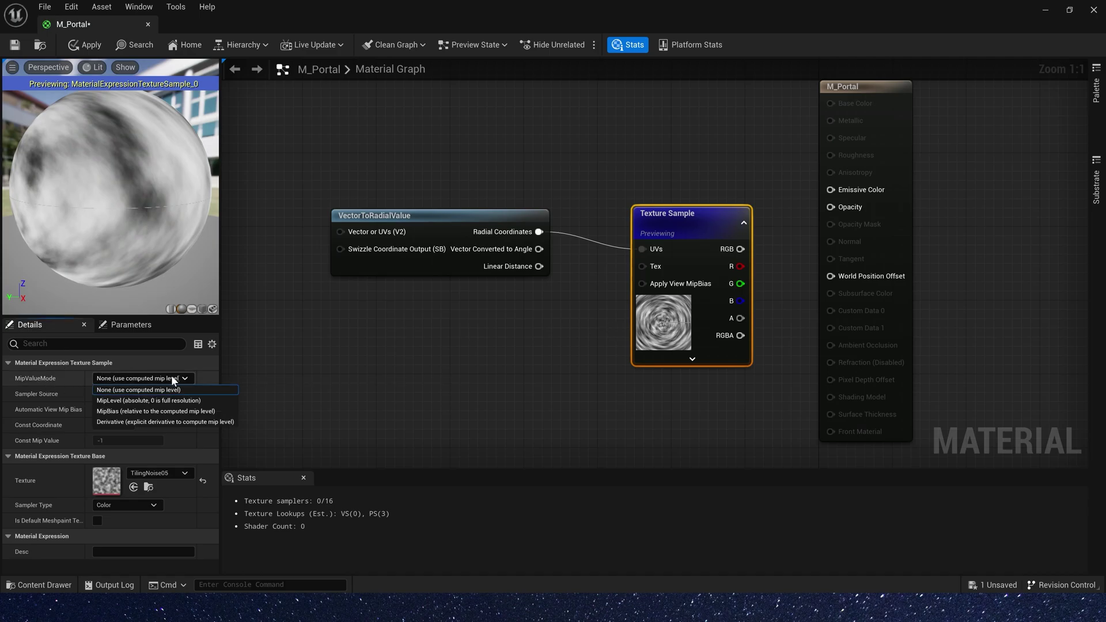
click(148, 400)
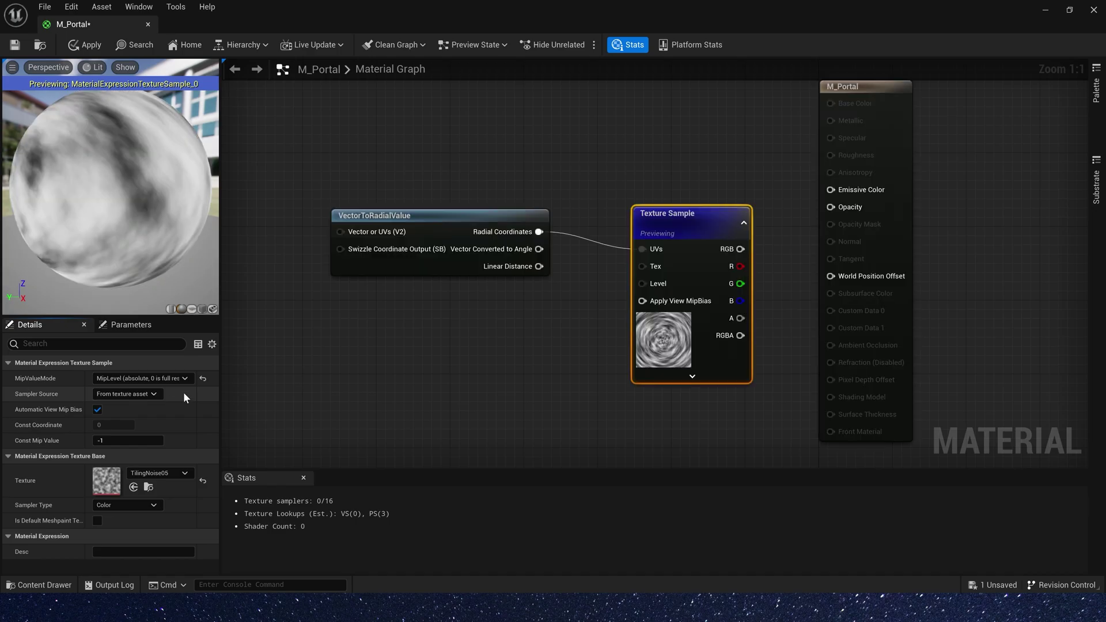
drag(118, 239, 74, 229)
- Insert a Panner node between VectorToRadialValue and Texture Sample, wiring Radial Coordinates to Coordinate and the Panner output to UVs
drag(447, 225, 346, 234)
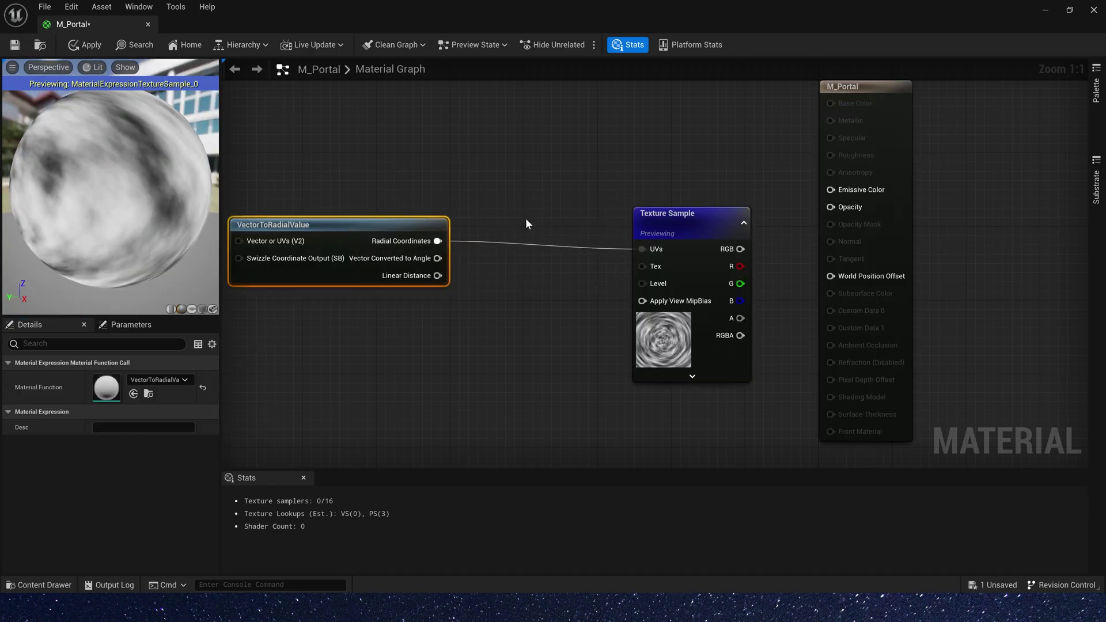
key(p)
click(526, 219)
drag(589, 227, 560, 227)
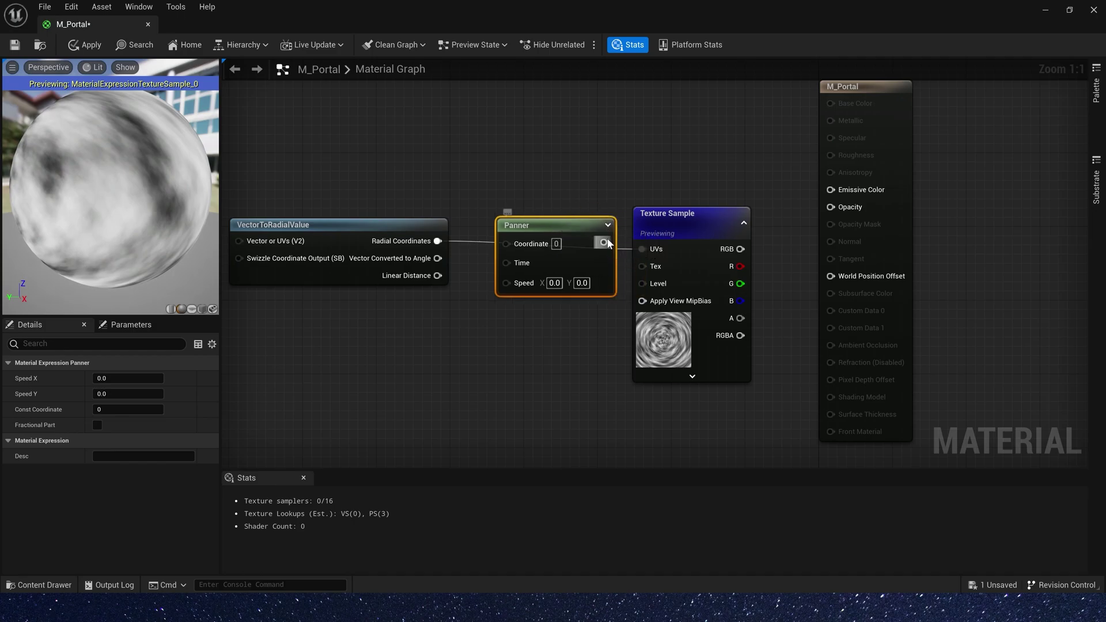
drag(651, 248, 656, 249)
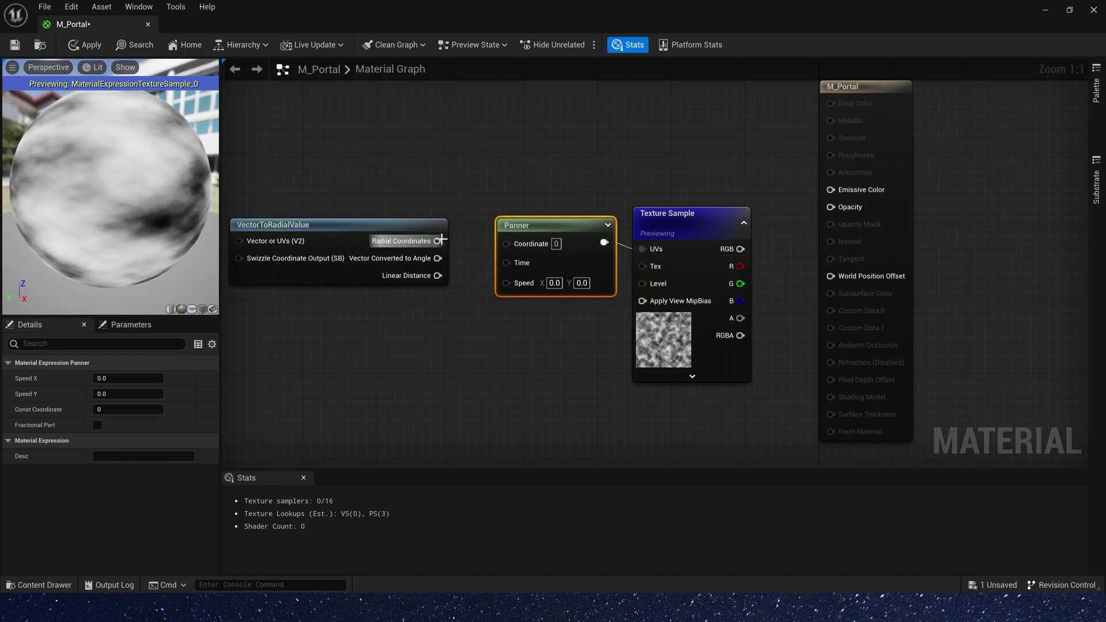
drag(439, 241, 505, 243)
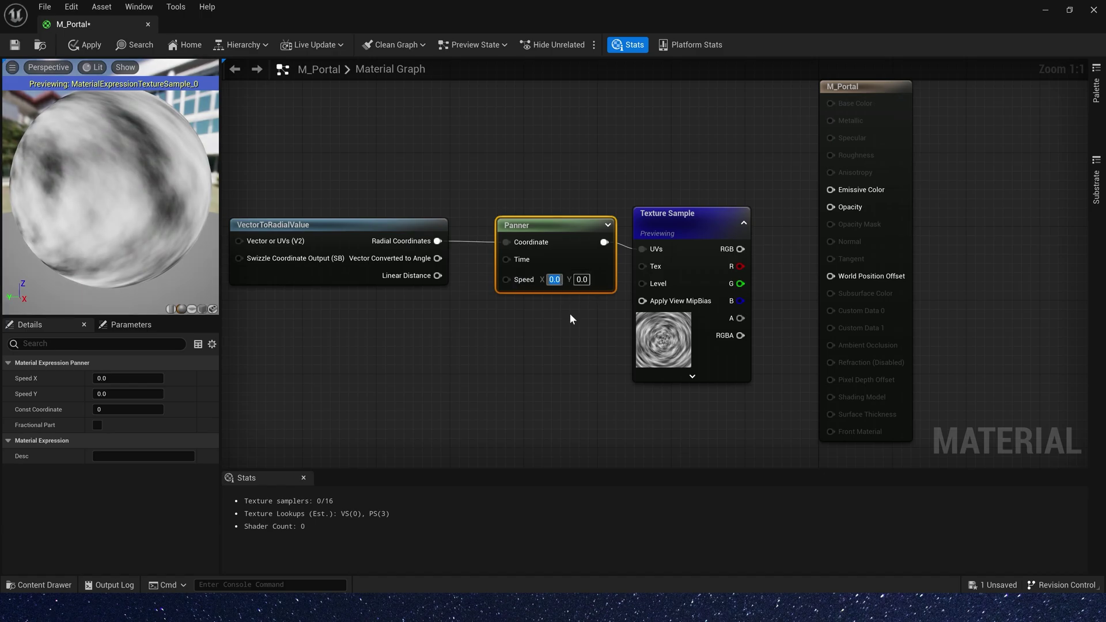
- Set the Panner's Speed X to 0.1 and switch the material preview mesh to a plane
text(1)
key(Tab)
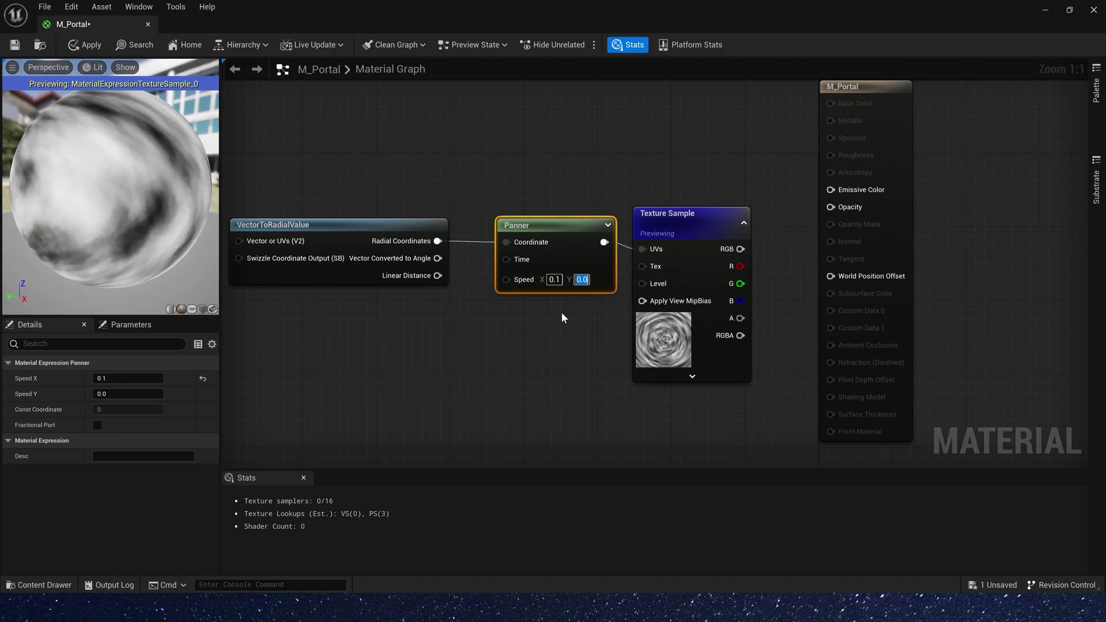
click(192, 309)
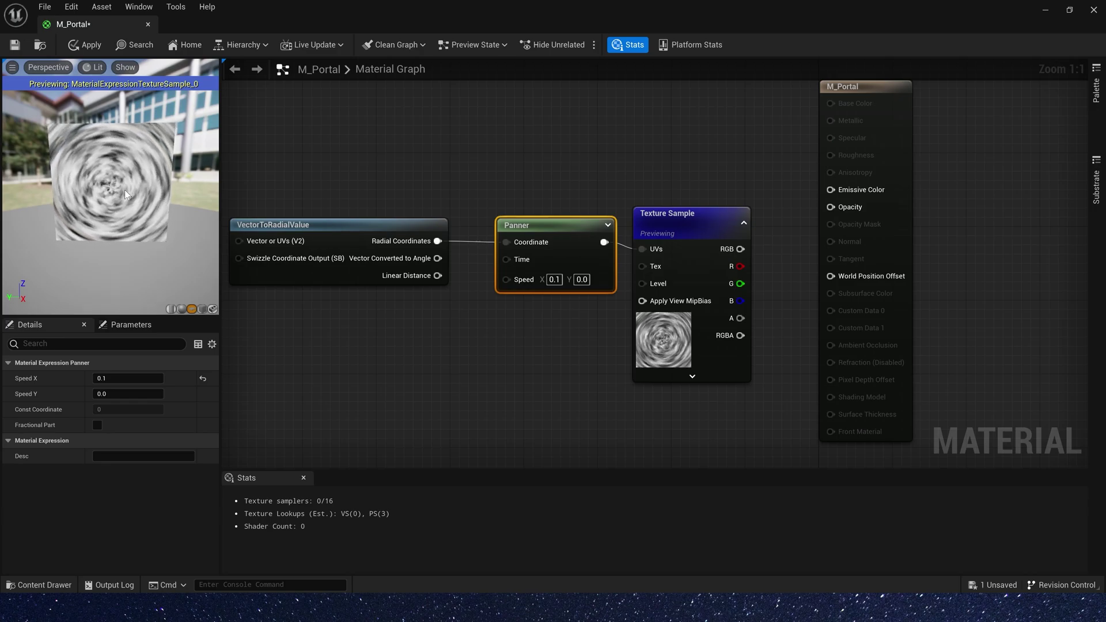
- Set the Panner's Speed Y to 0.1 and its Speed X to 0
click(534, 189)
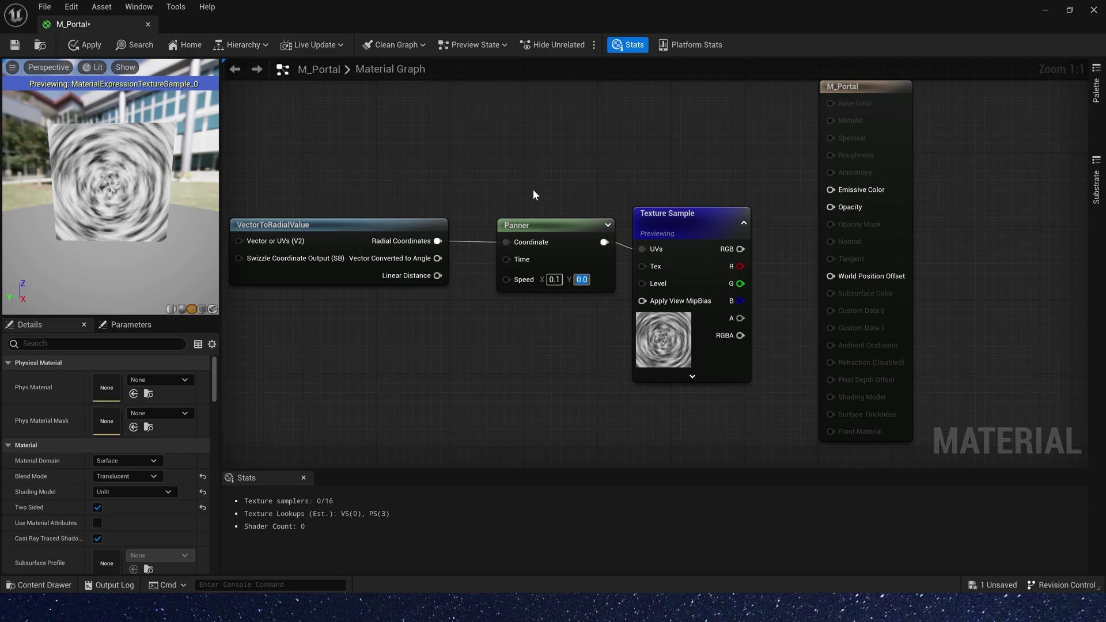
text(0.1)
key(Return)
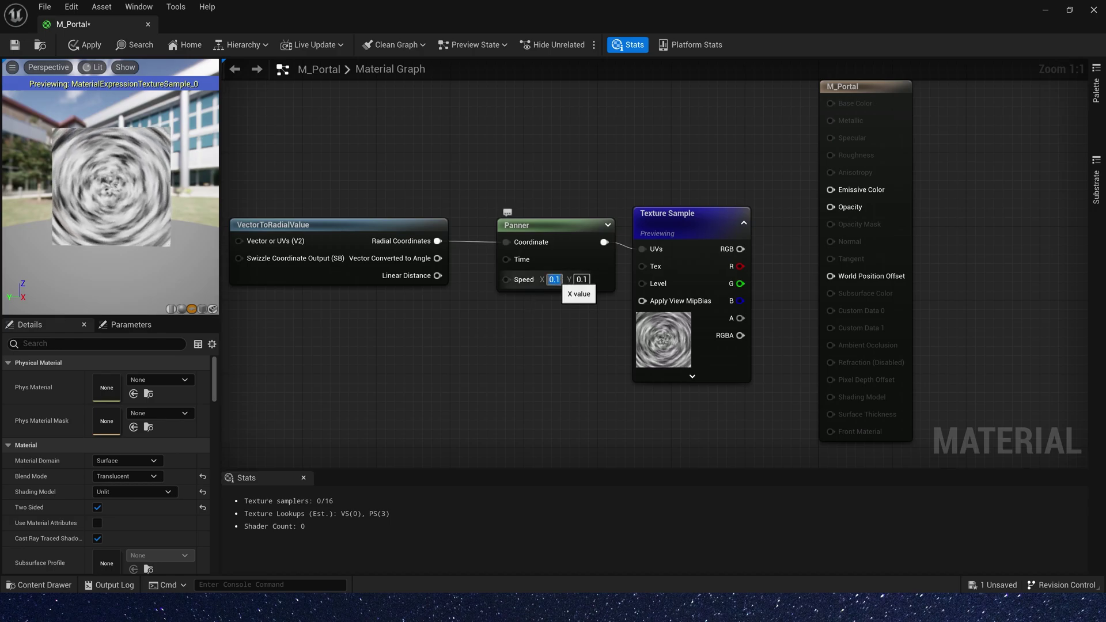
click(554, 280)
text(0)
key(Return)
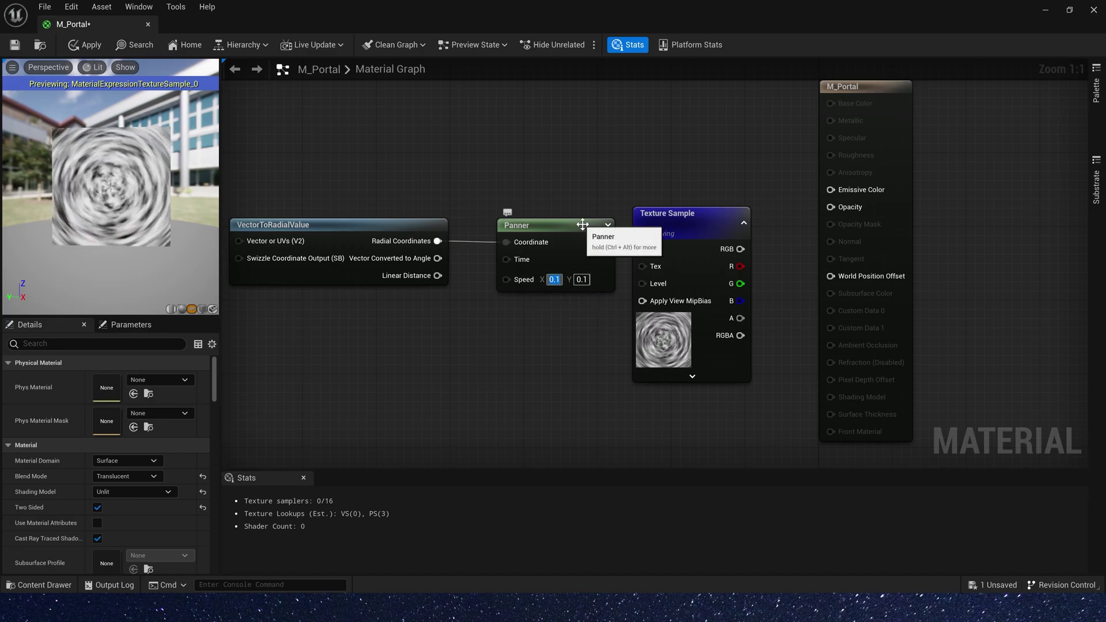
- Set the Panner's Speed Y to -0.1
key(Tab)
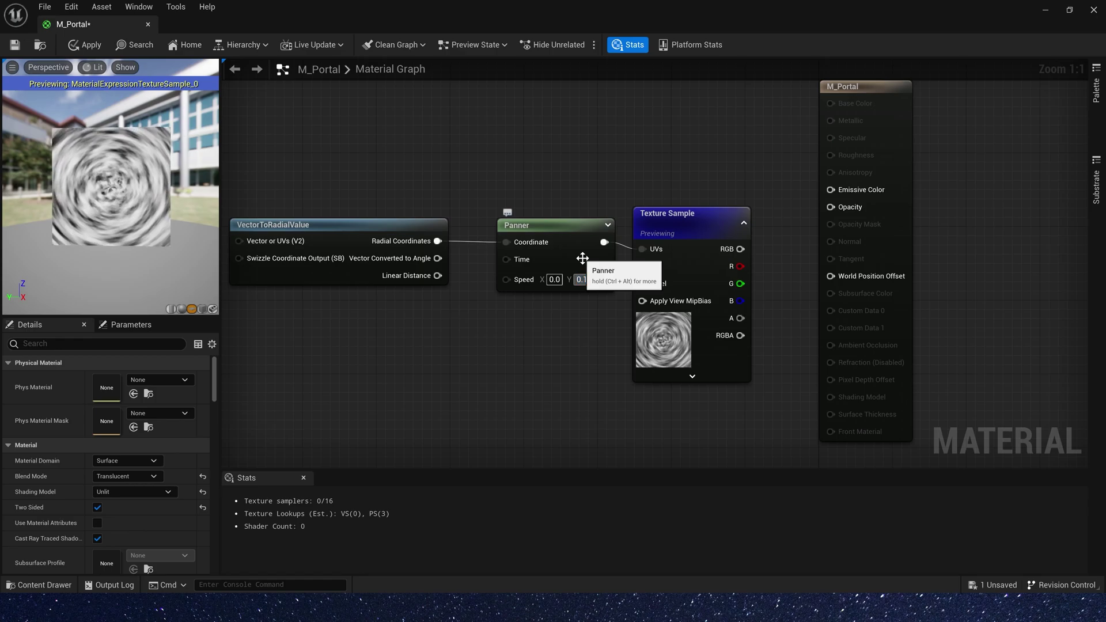
text(-0.1)
key(Return)
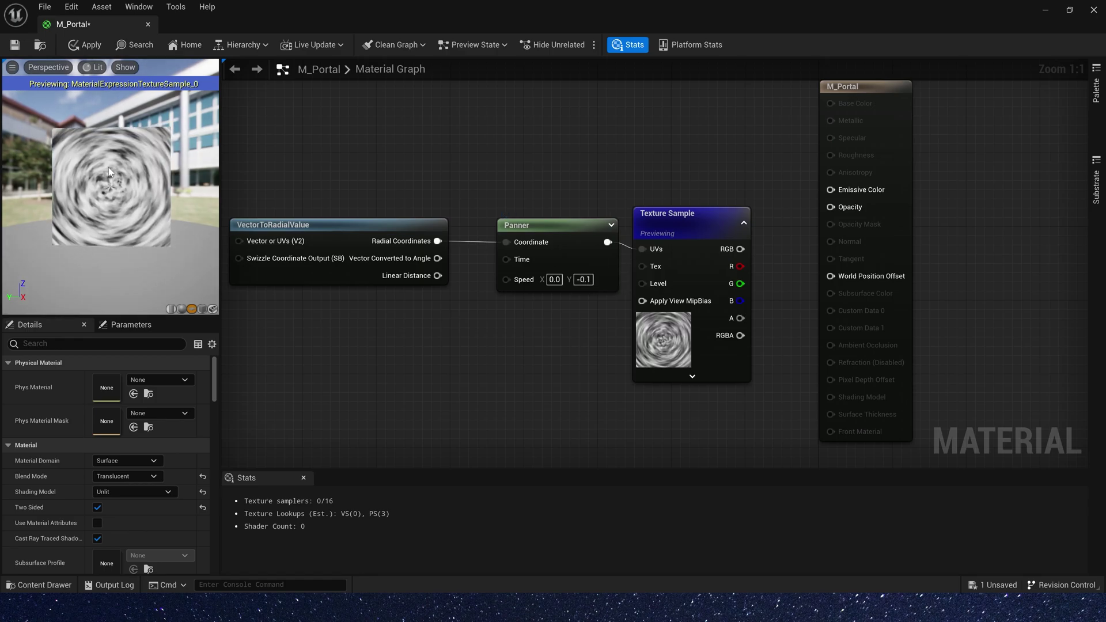
- Try a Speed X of -1 on the Panner
click(553, 280)
text(-1)
key(Tab)
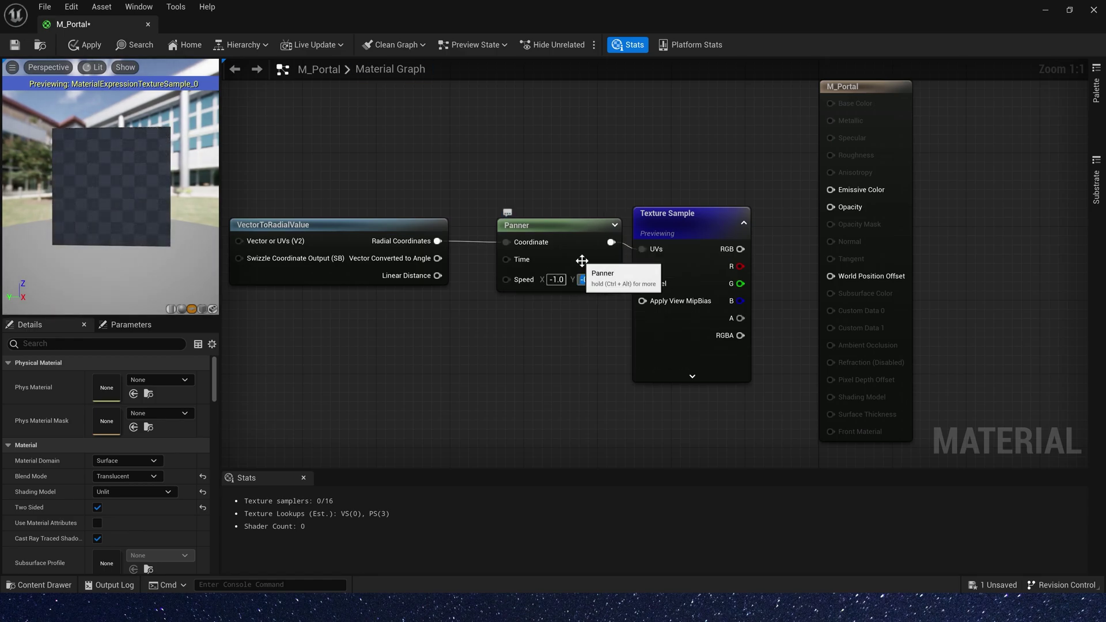
- Set the Panner's Speed X to 0.1
key(shift+Tab)
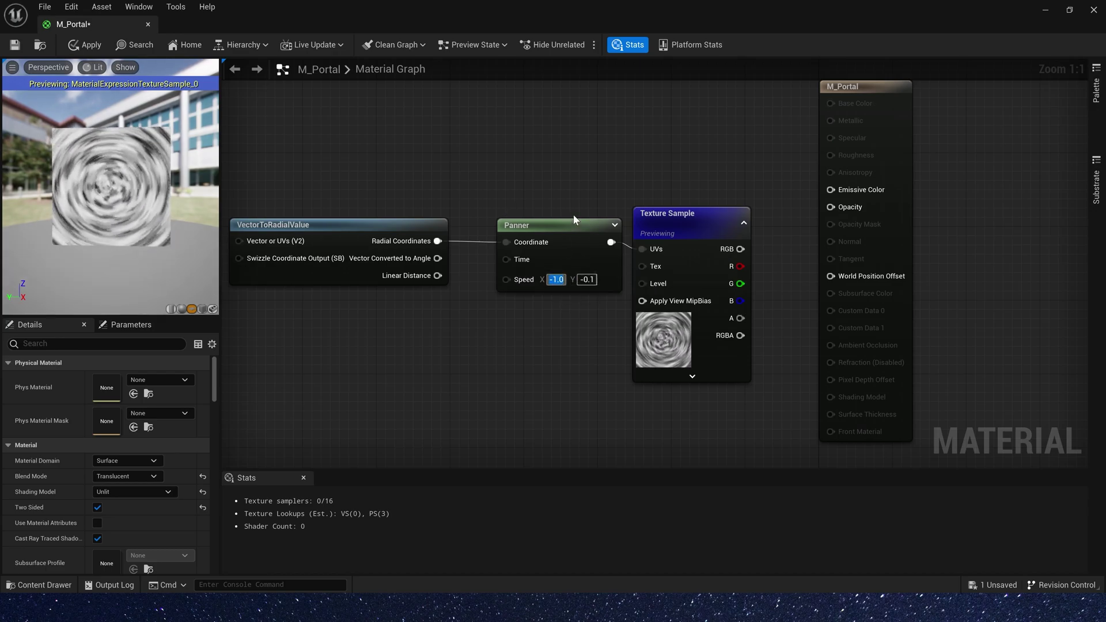
text(0.1)
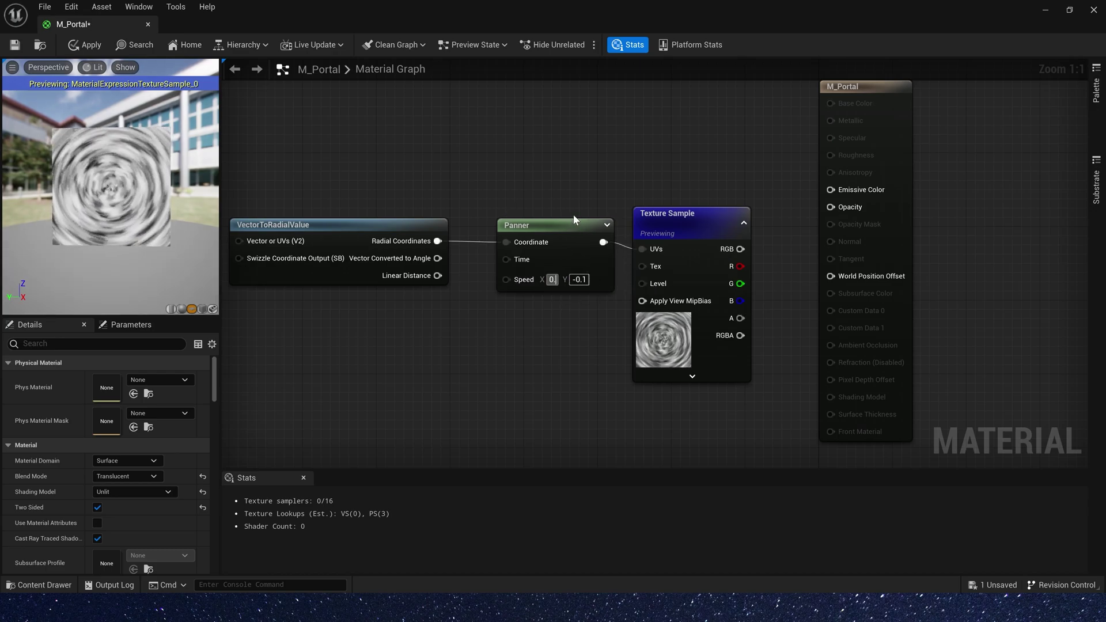
key(Tab)
key(Tab)
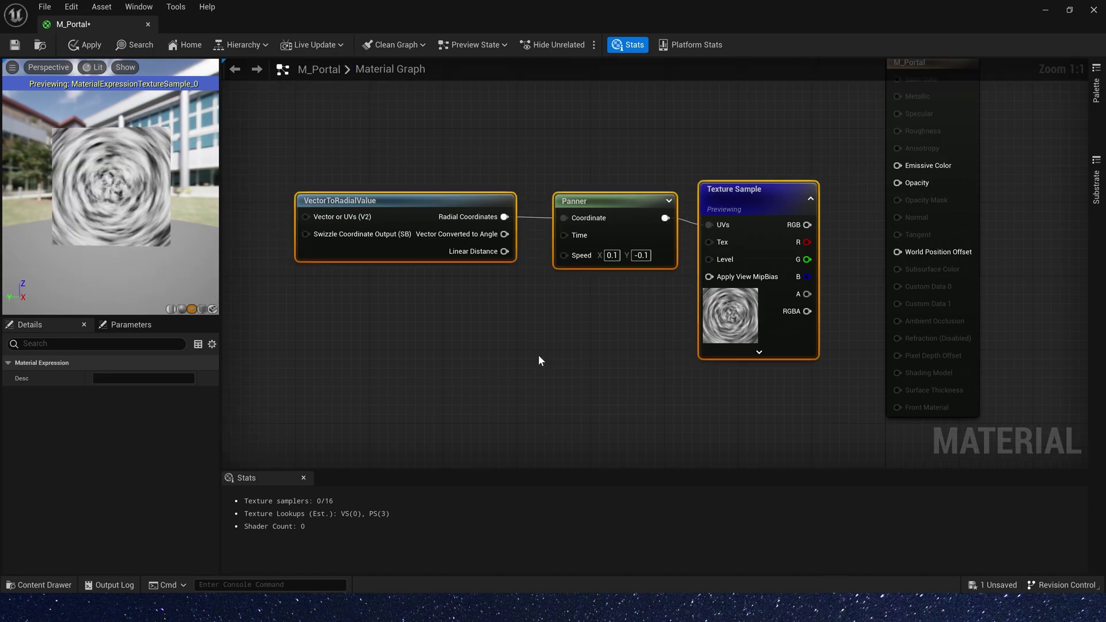
- Duplicate the VectorToRadialValue, Panner and Texture Sample nodes together, placing the copies below the originals
right_drag(547, 374, 513, 269)
key(ctrl+d)
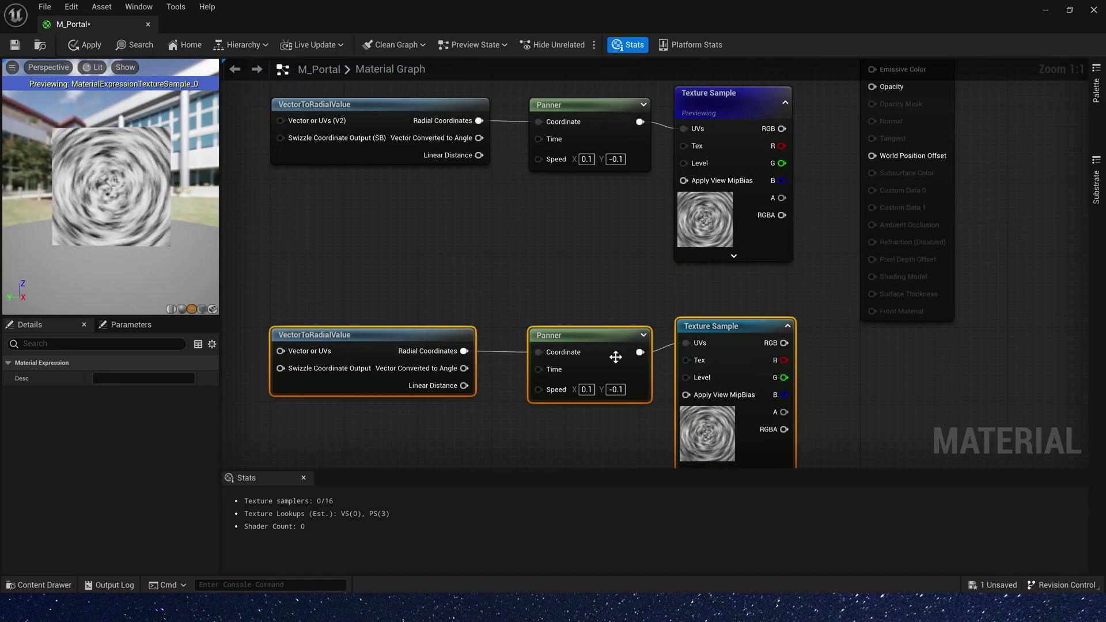
- Set the duplicated lower Texture Sample's texture to an OffsetNoiseDistanceFields noise texture
click(714, 368)
click(160, 473)
text(noise)
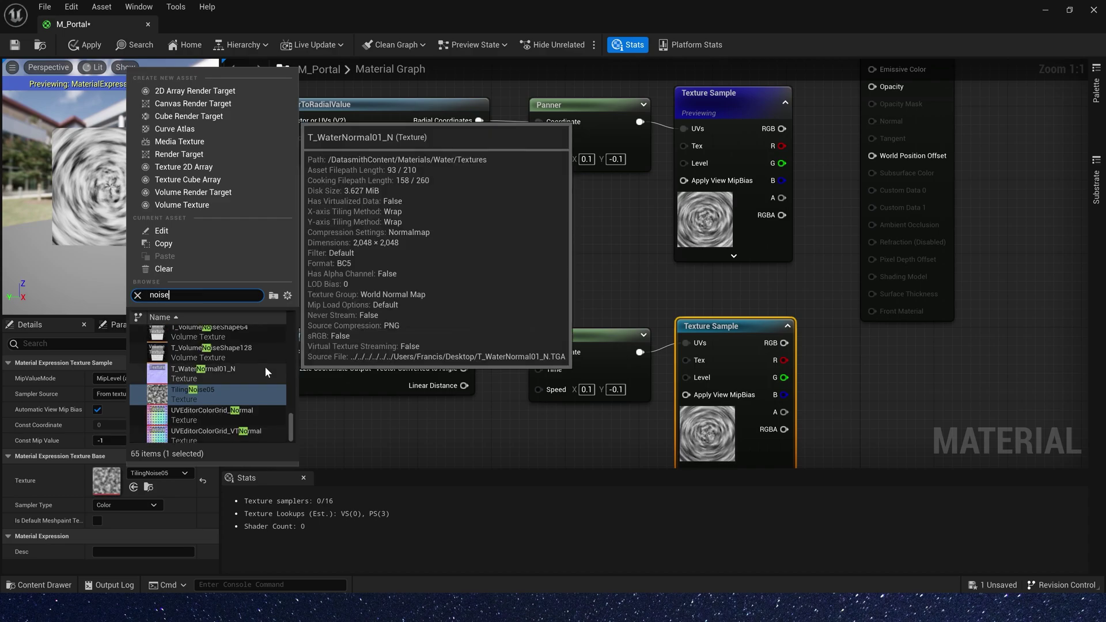
scroll(261, 369, up, 3)
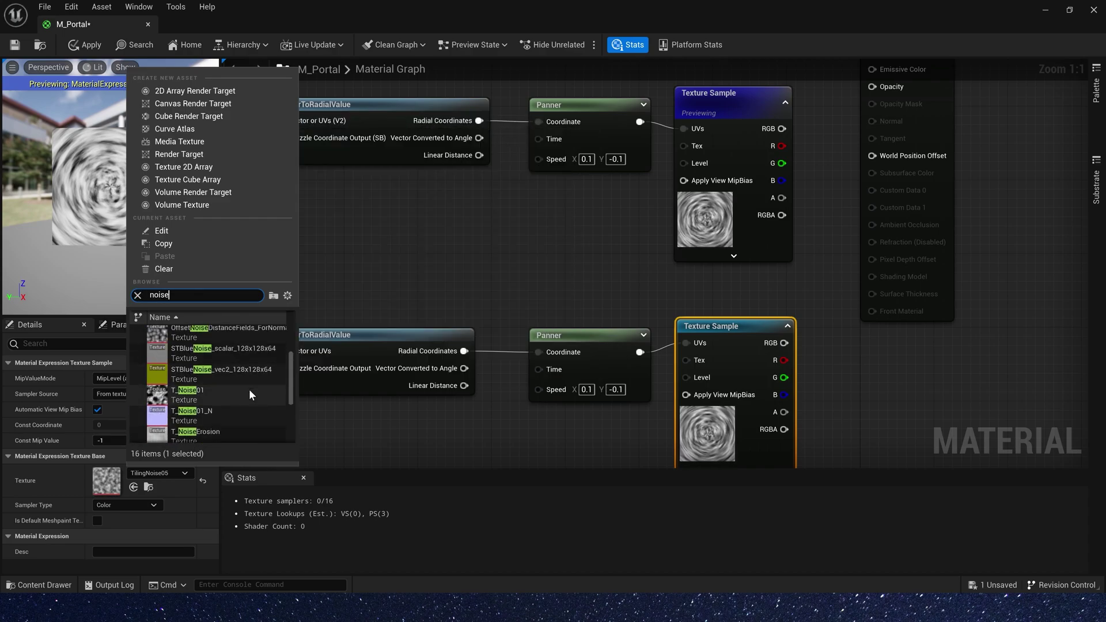
click(203, 349)
scroll(521, 252, down, 3)
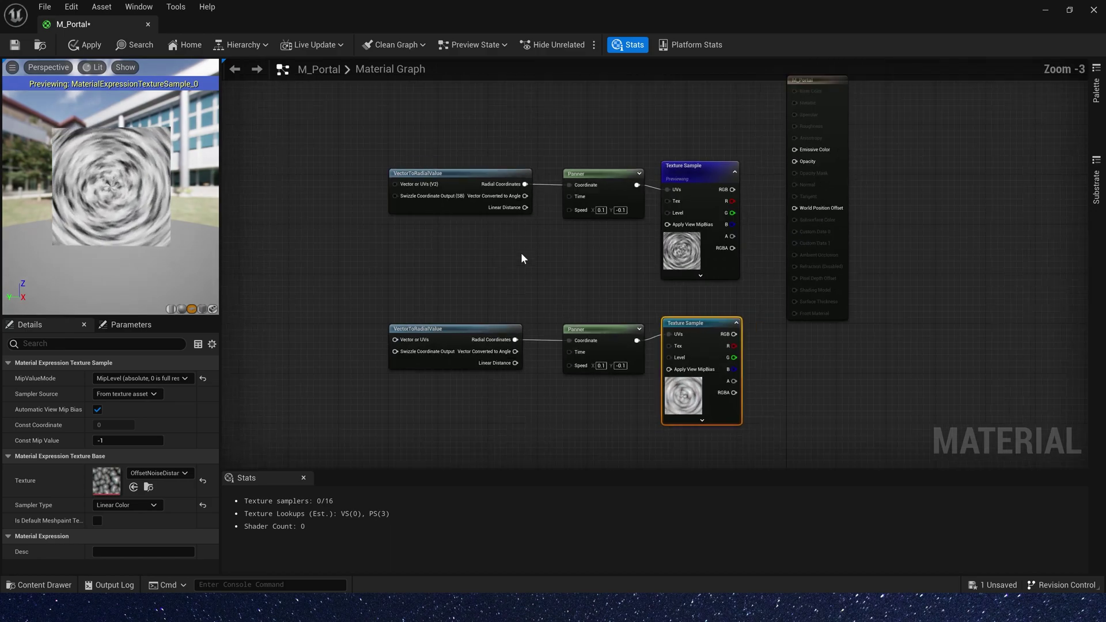
click(520, 253)
- Add a Blend_Screen node between the Texture Samples and the material output node
scroll(702, 282, up, 2)
right_drag(702, 282, 644, 243)
right_click(742, 192)
text(blend)
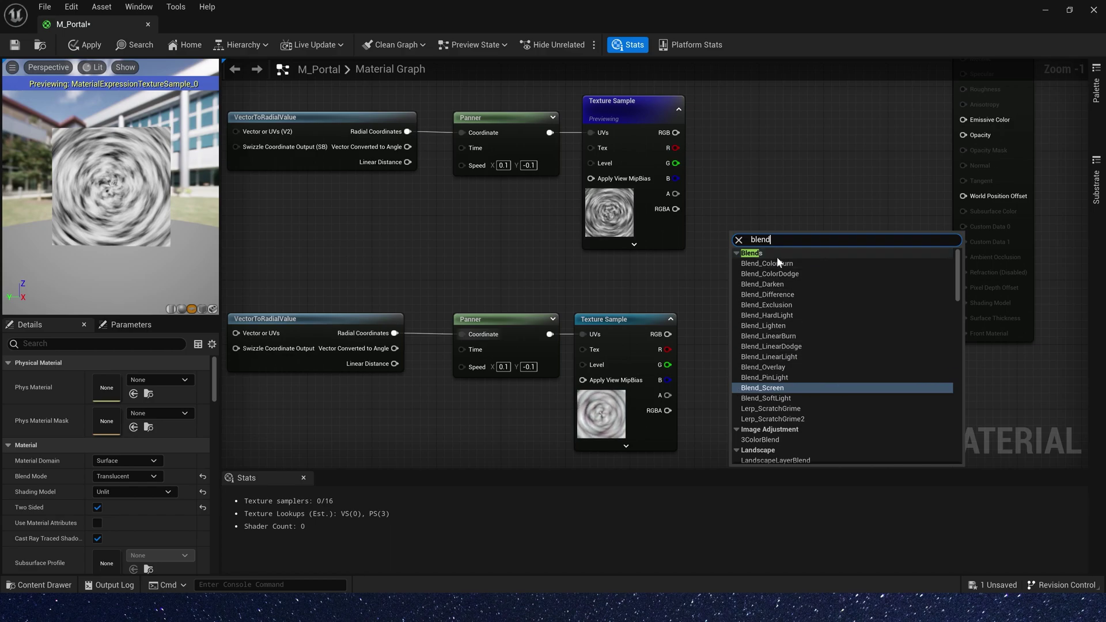
click(772, 388)
scroll(746, 230, up, 1)
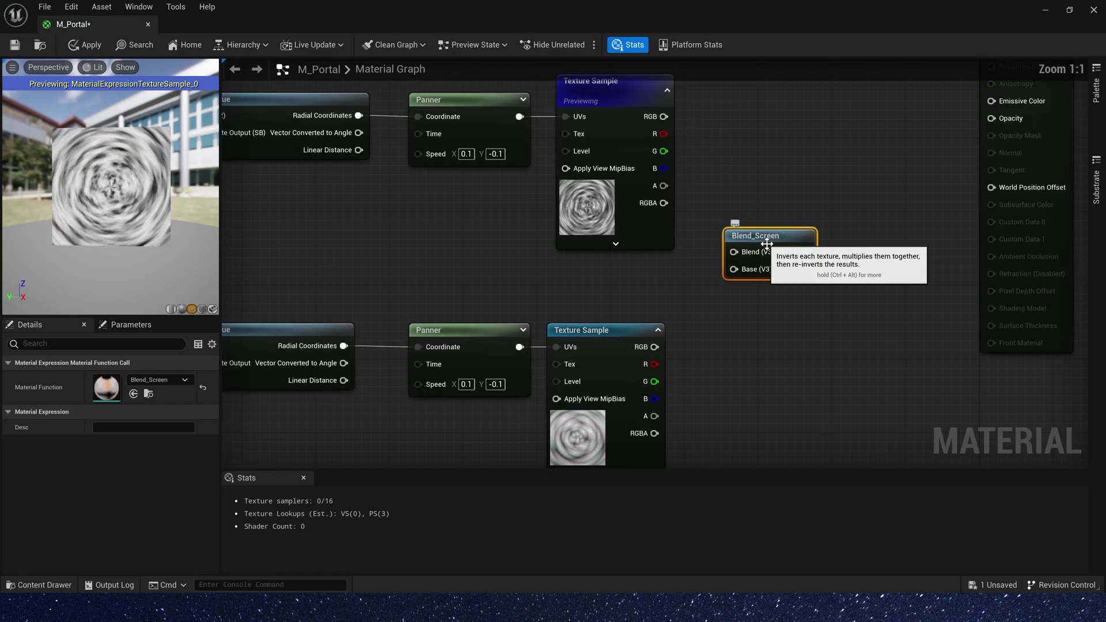
scroll(721, 220, down, 1)
drag(755, 234, 771, 277)
click(741, 169)
right_drag(741, 169, 669, 195)
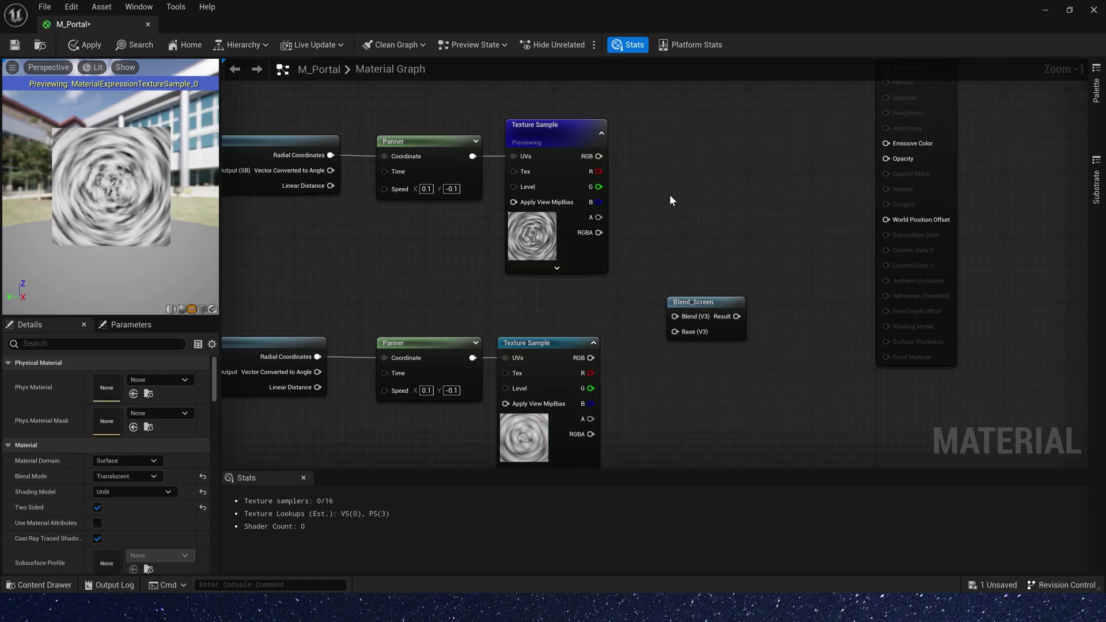
- Add a Blend_ColorBurn node just above the Blend_Screen node
right_click(691, 213)
text(b)
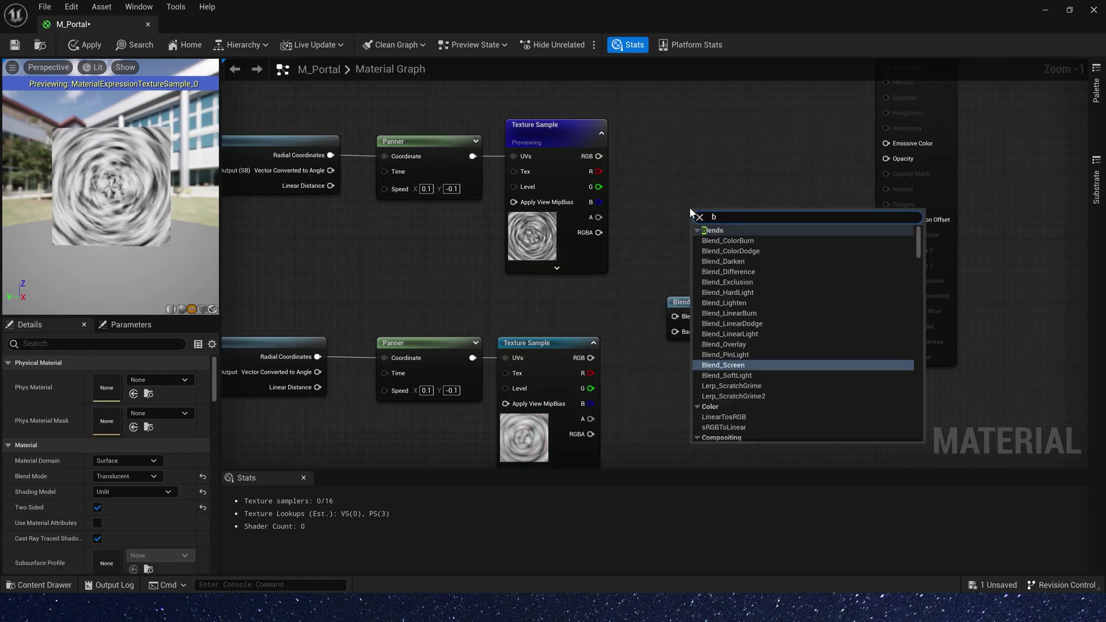
text(lend)
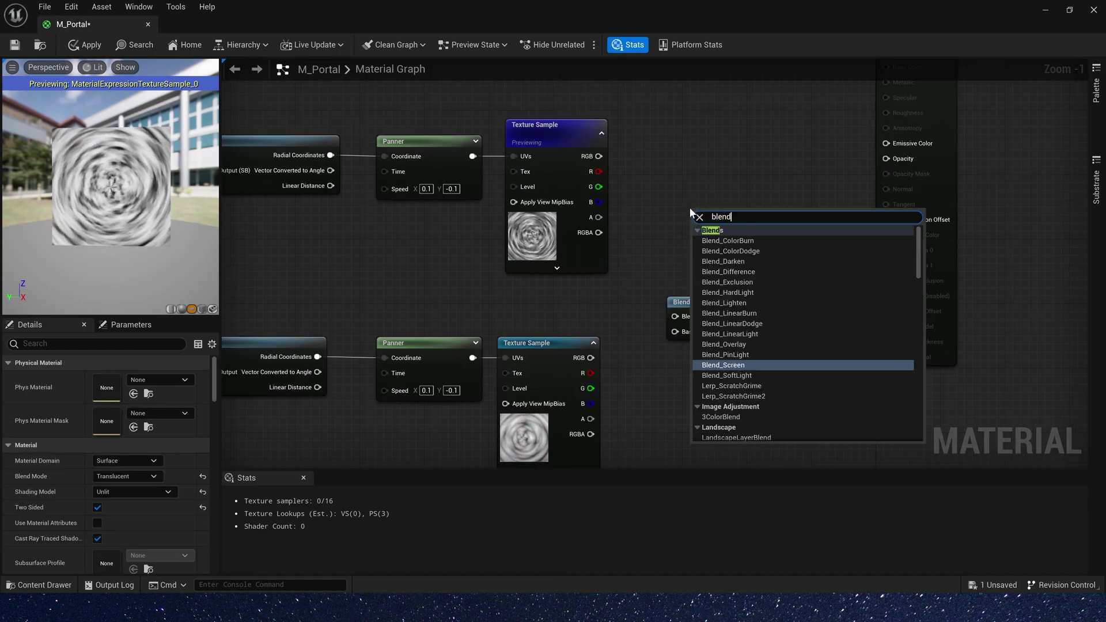
click(732, 240)
drag(706, 213, 689, 205)
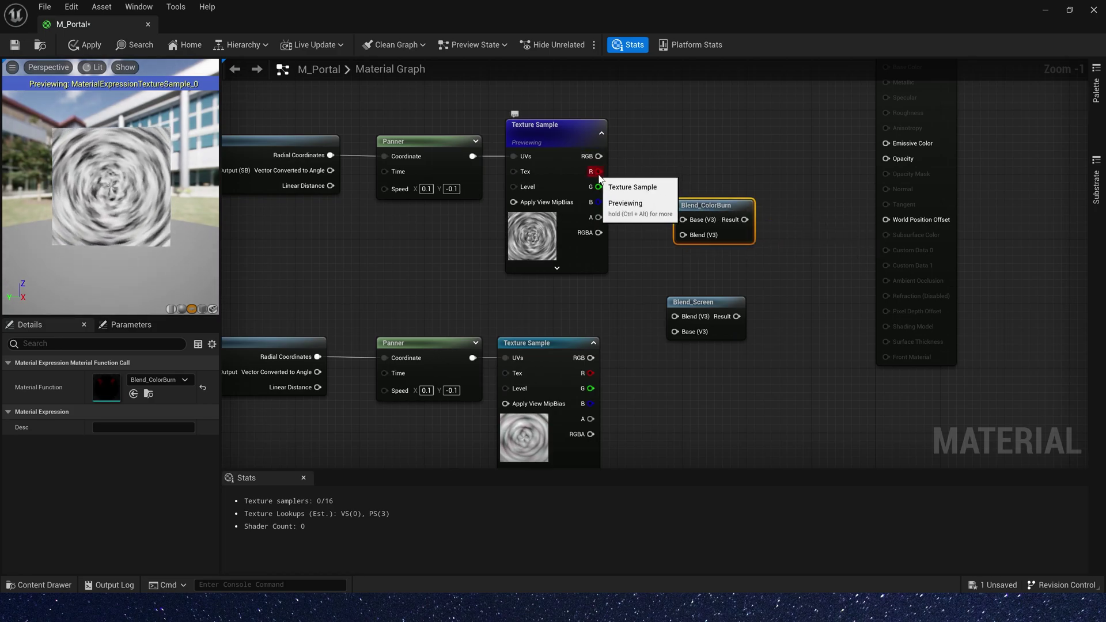
- Connect the upper Texture Sample's R to Blend_ColorBurn's Base and the lower one's R to its Blend, and preview the node
drag(599, 171, 677, 219)
click(669, 268)
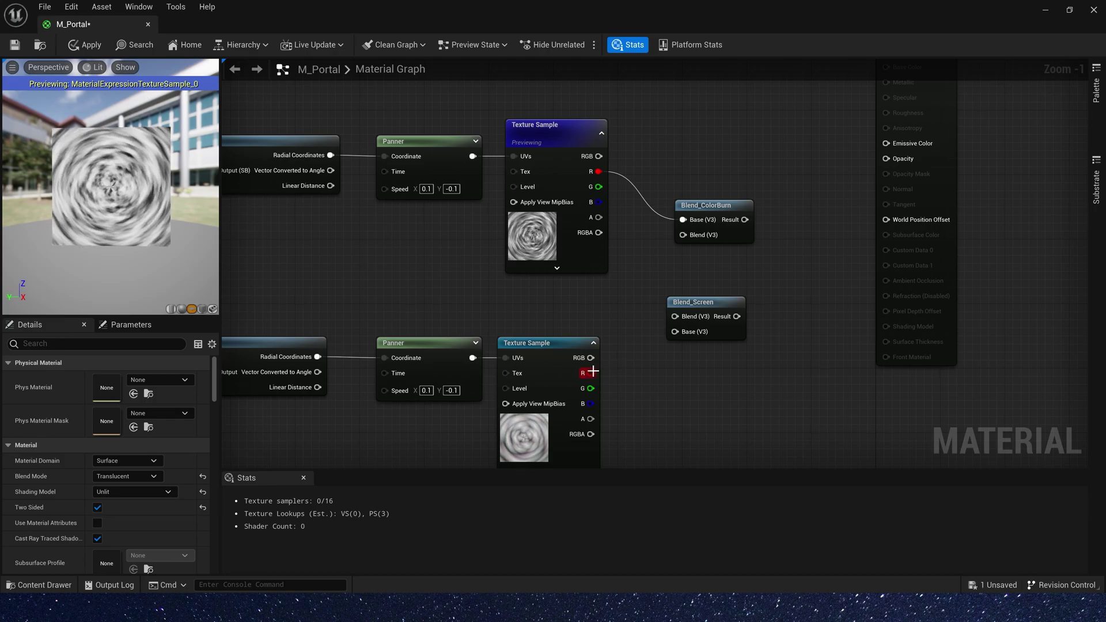
drag(591, 372, 683, 235)
right_click(701, 211)
click(717, 227)
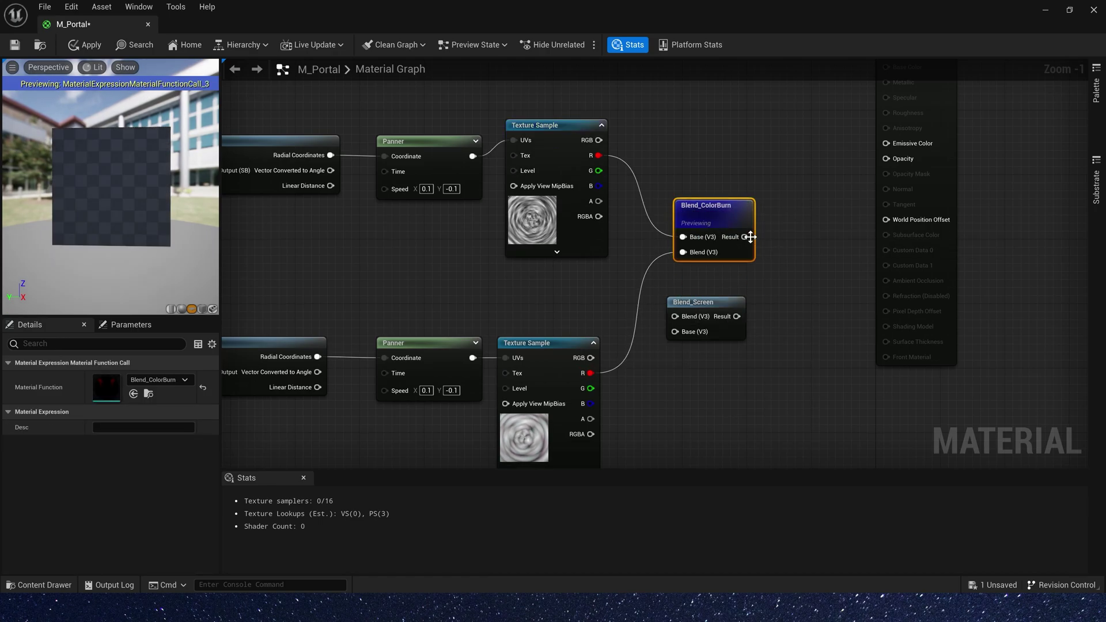
drag(116, 240, 172, 195)
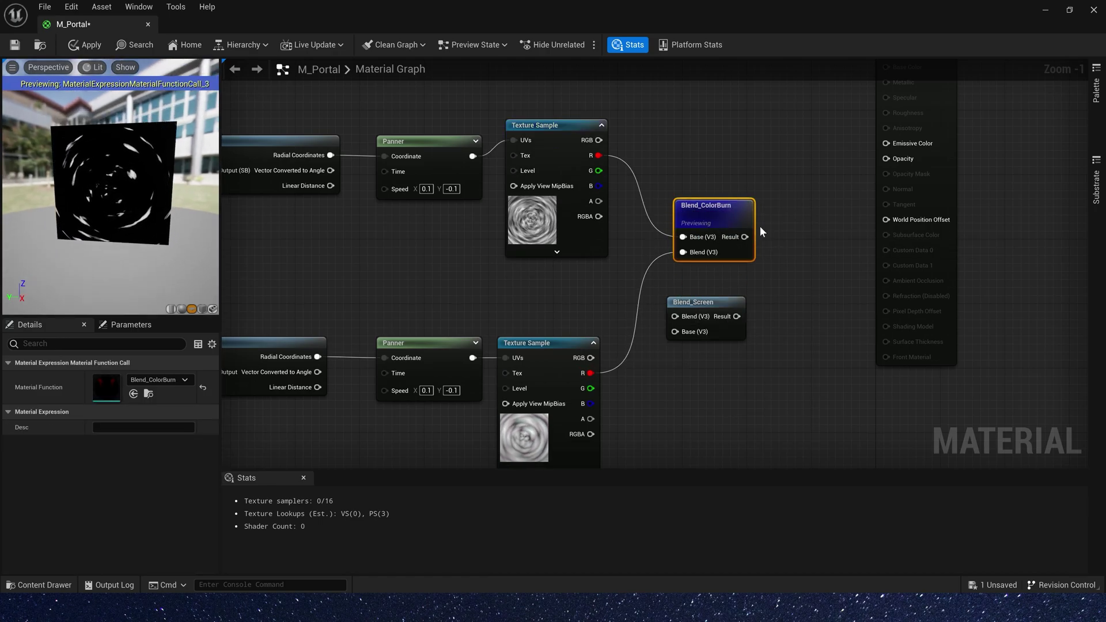
- Connect the upper Texture Sample's R to Blend_Screen's Blend and the lower one's R to its Base, and preview Blend_Screen
drag(541, 125, 549, 141)
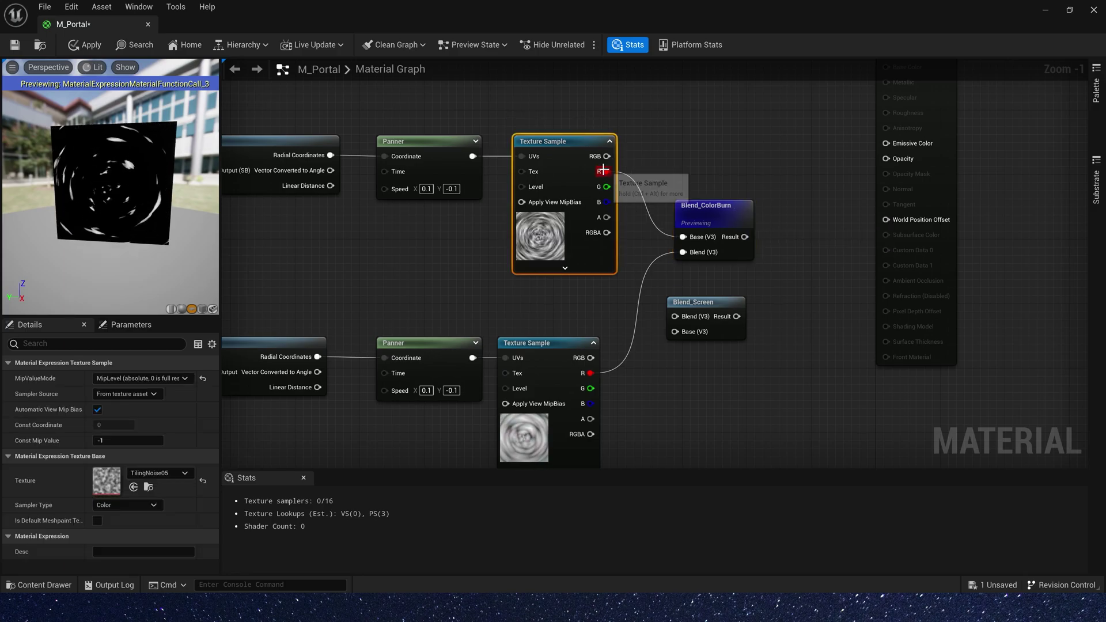
drag(607, 172, 675, 317)
drag(591, 373, 674, 332)
right_click(691, 303)
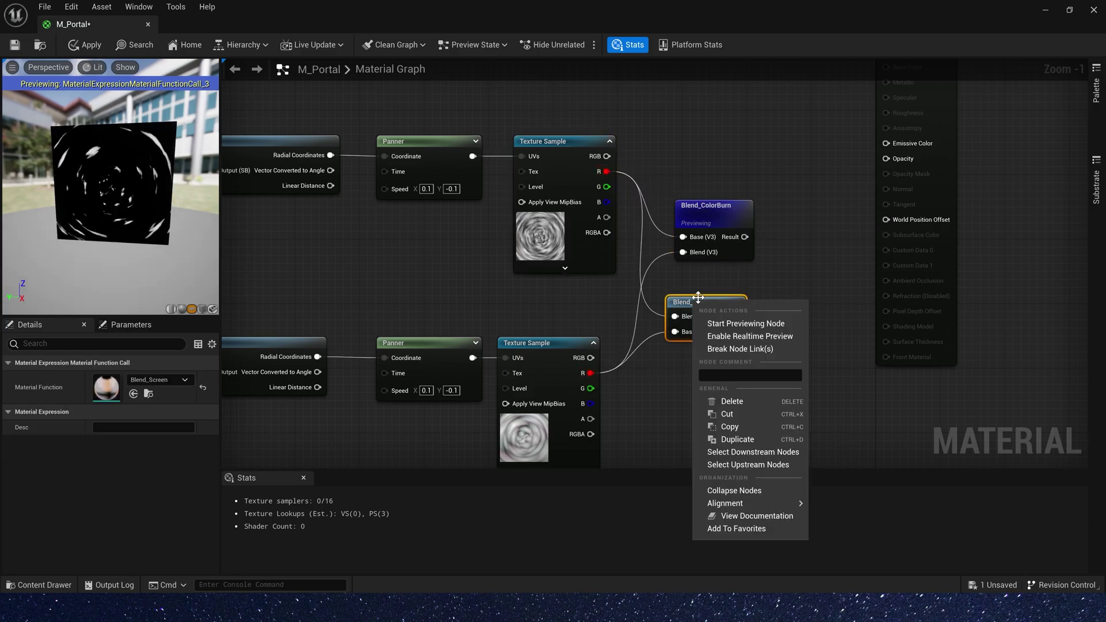
click(744, 324)
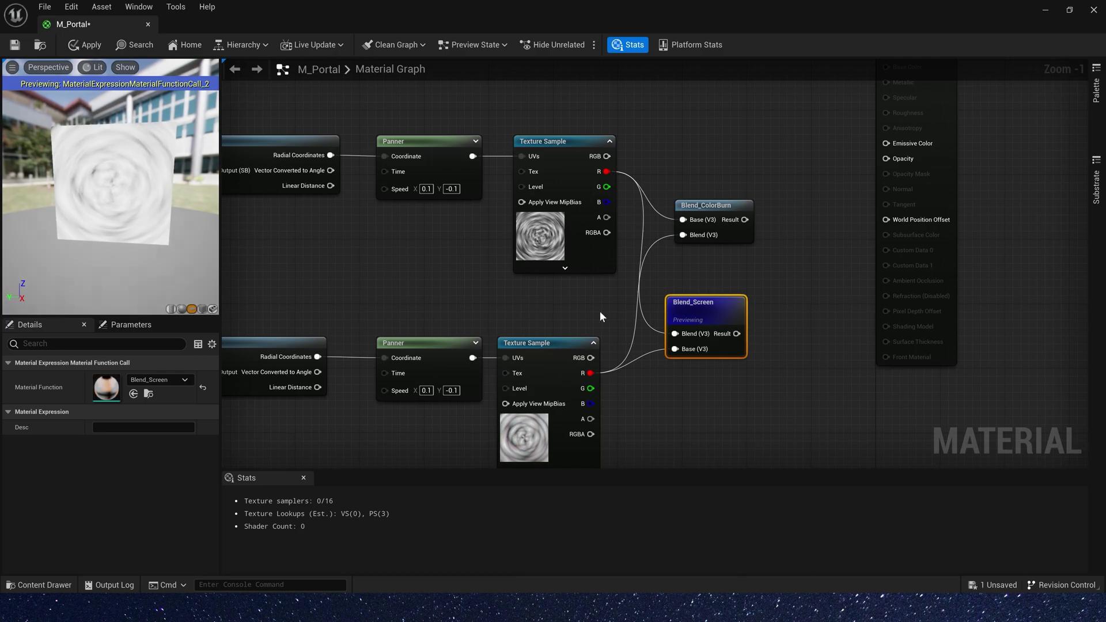
drag(128, 215, 145, 216)
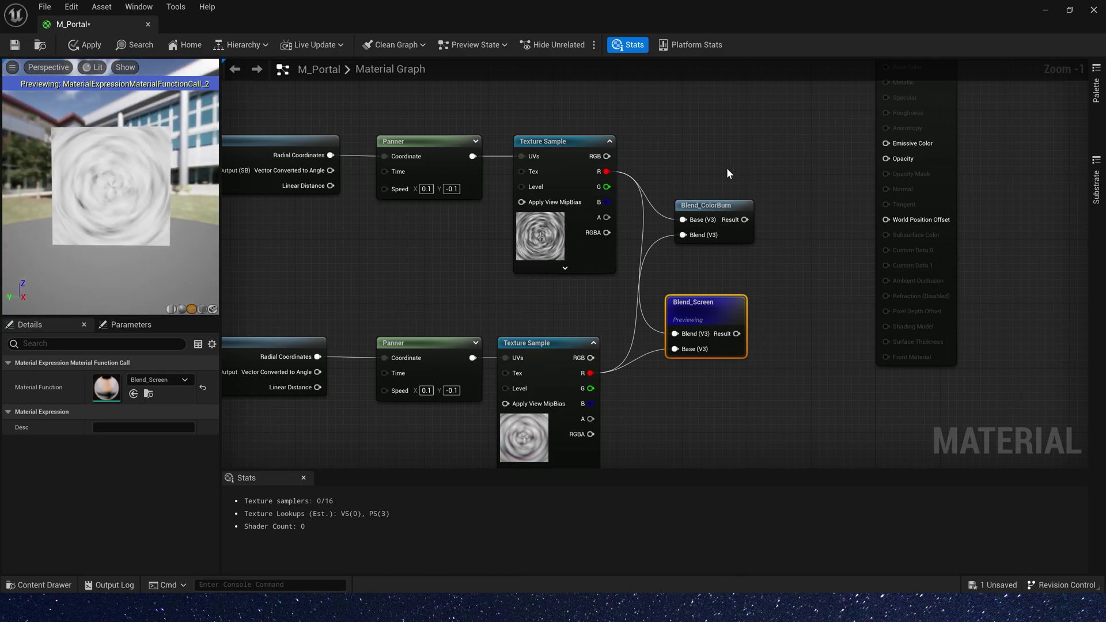
- Delete the Blend_ColorBurn node and move the remaining texture and Blend_Screen nodes farther from the material output node
drag(698, 305, 714, 306)
click(717, 206)
key(Delete)
drag(721, 168, 253, 397)
drag(715, 305, 528, 208)
right_drag(642, 163, 542, 179)
- Add a Step node after Blend_Screen and connect Blend_Screen's Result to its Y input
right_click(584, 246)
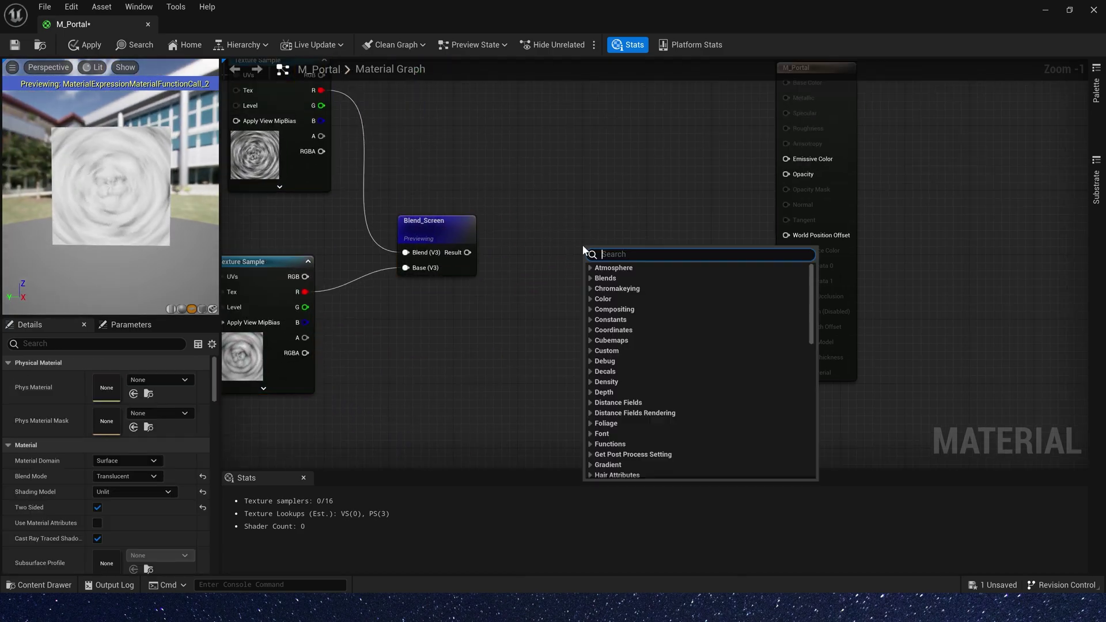
text(s)
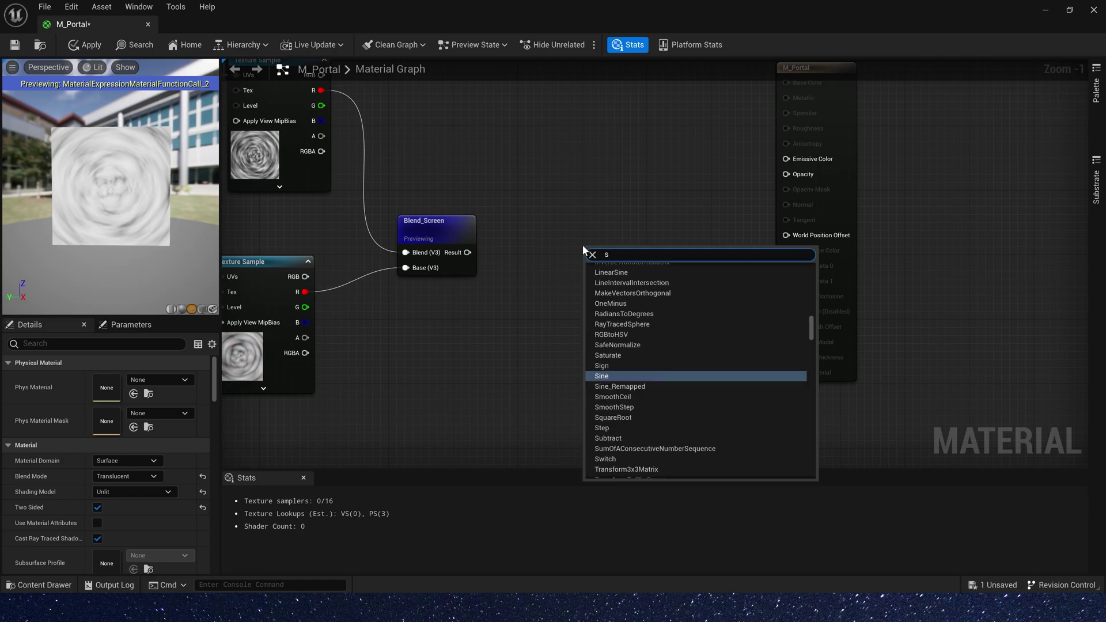
text(tep)
key(Return)
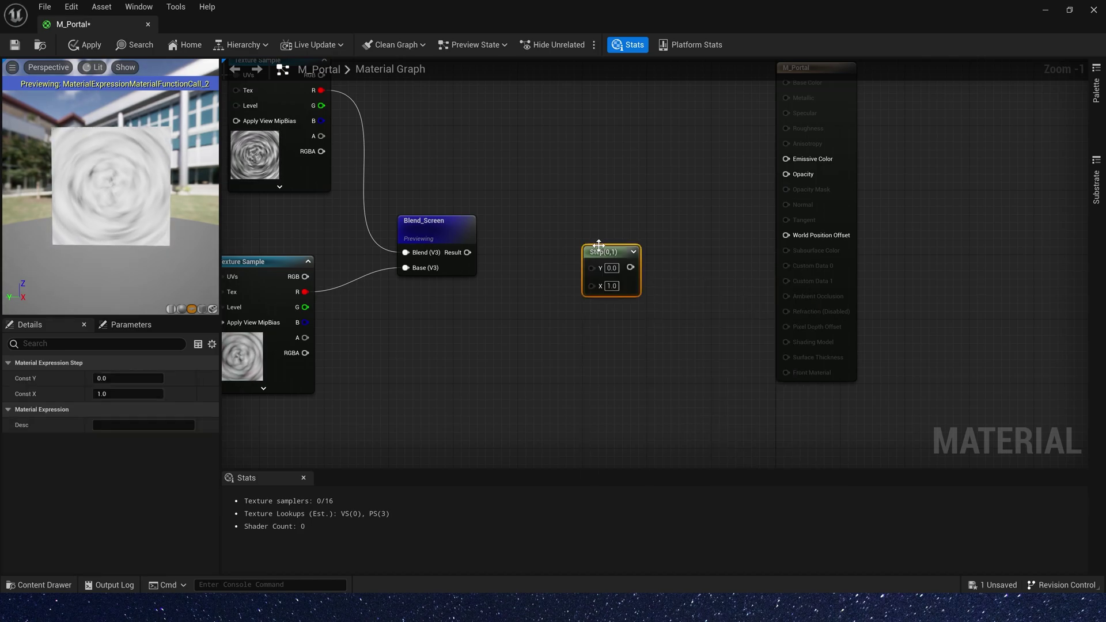
drag(599, 246, 606, 231)
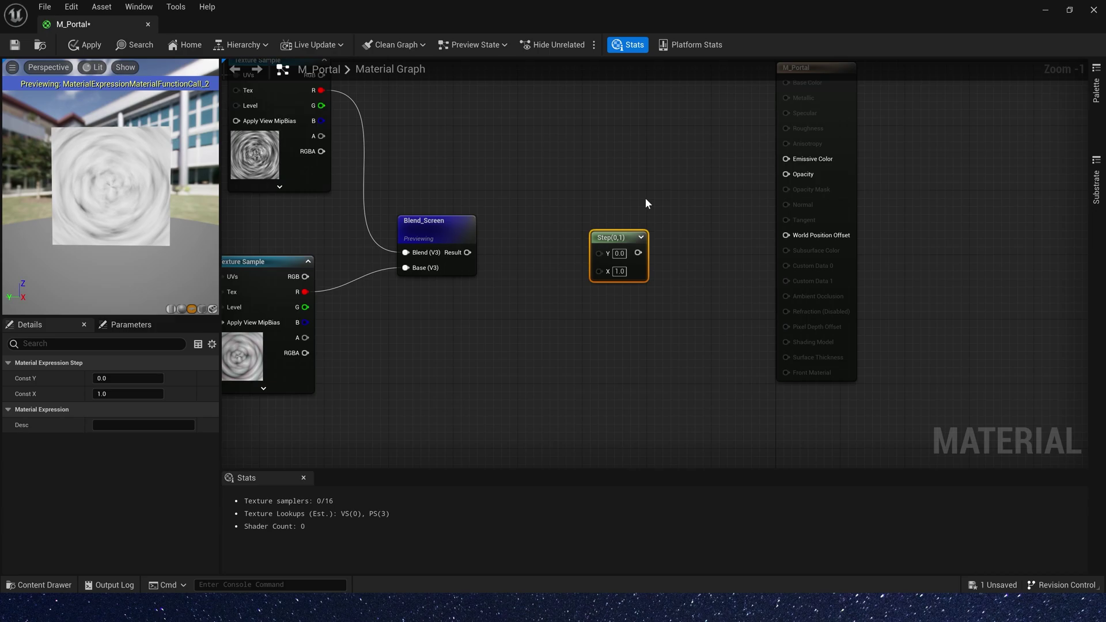
drag(657, 184, 587, 331)
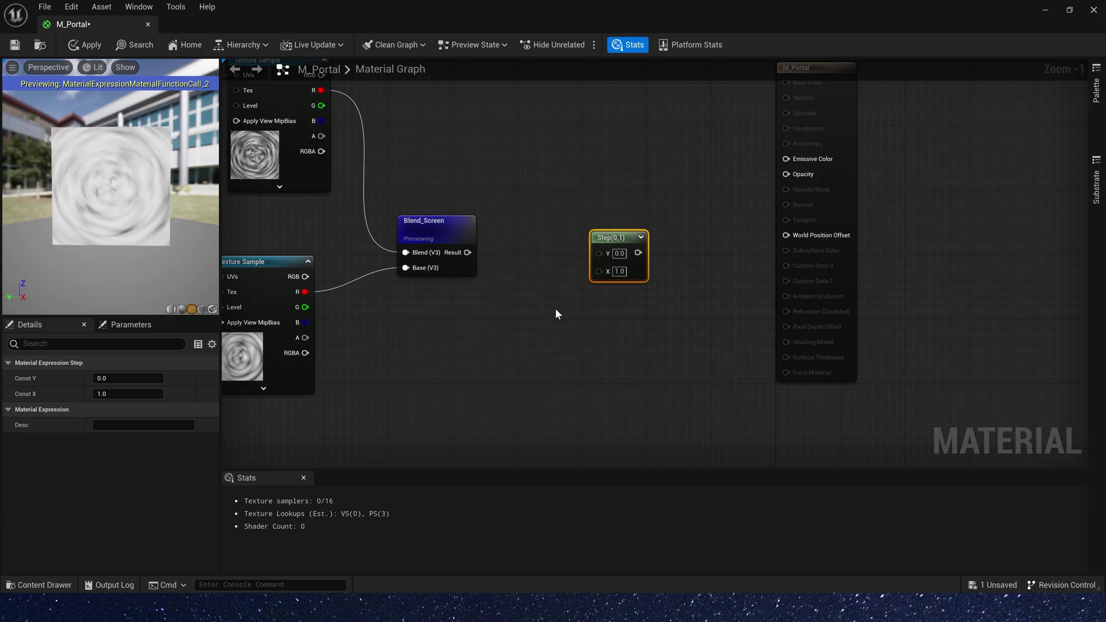
drag(640, 239, 640, 263)
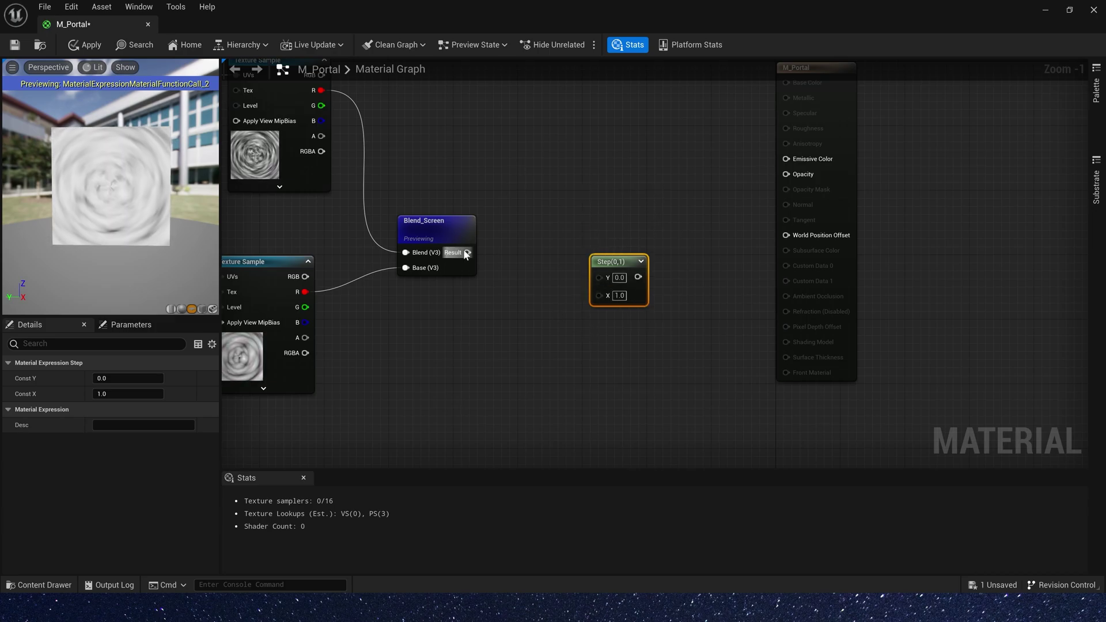
drag(534, 239, 598, 279)
- Add a RadialGradientExponential node below Blend_Screen and preview it
right_drag(513, 342, 568, 292)
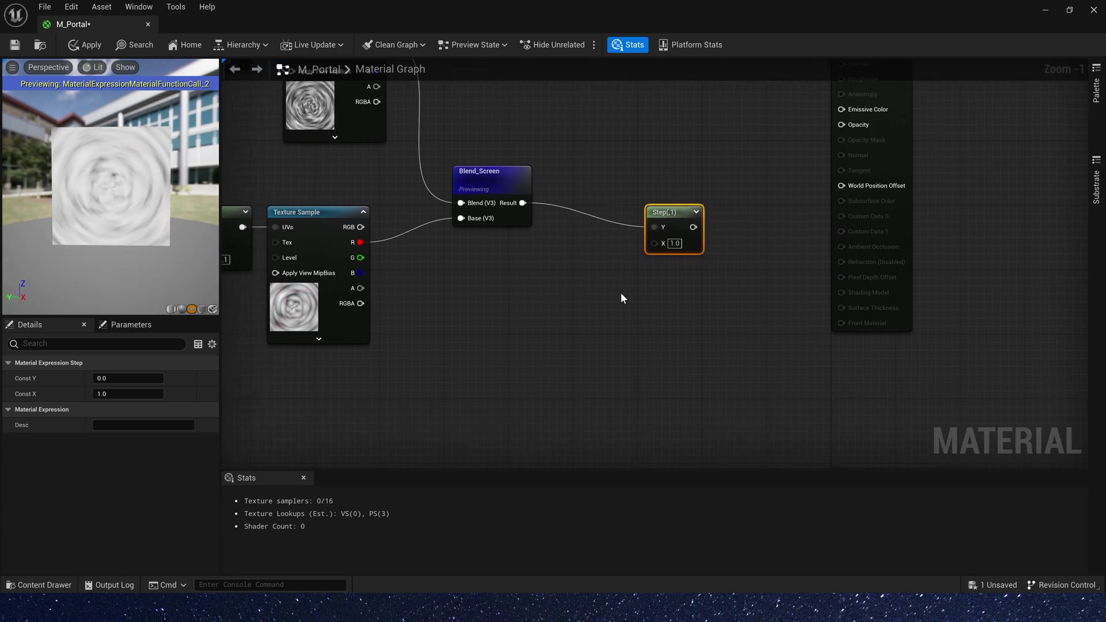
right_click(552, 307)
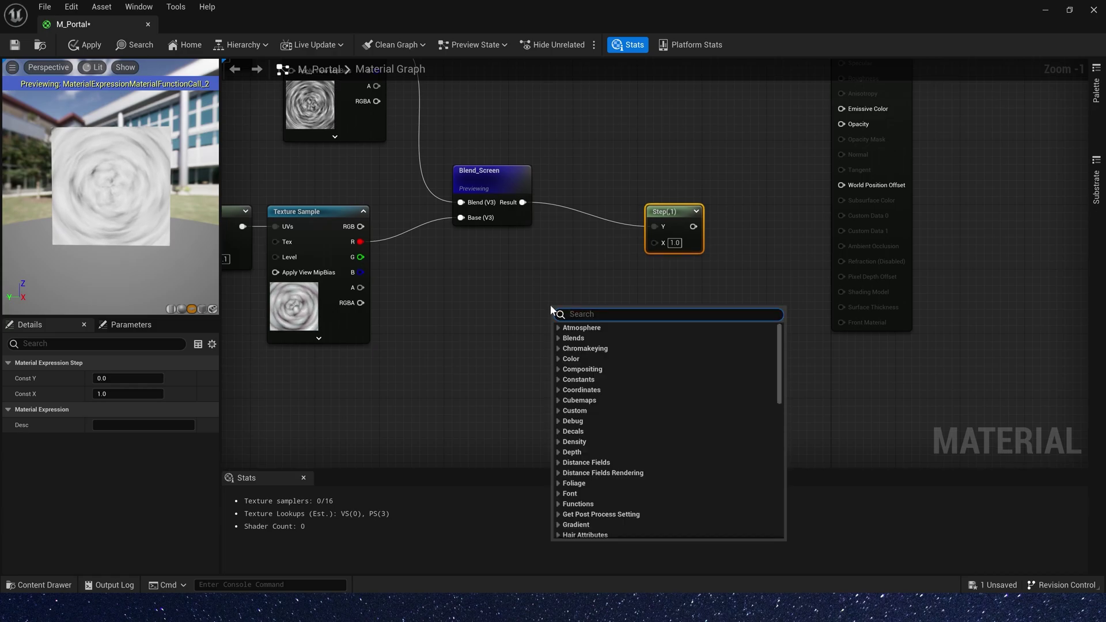
text(r)
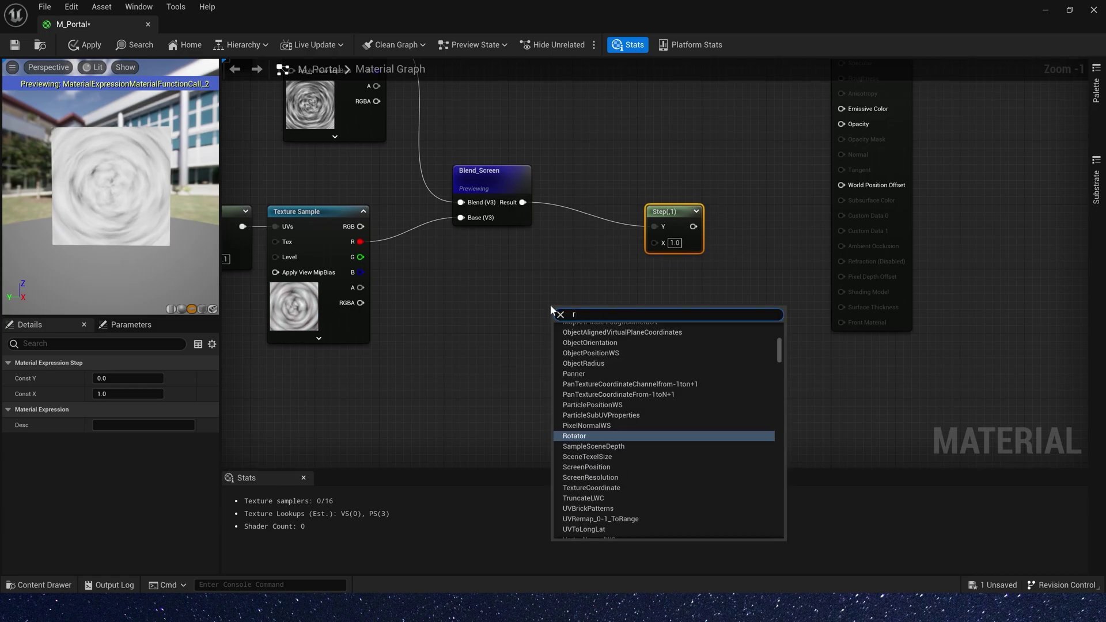
text(adial)
key(Return)
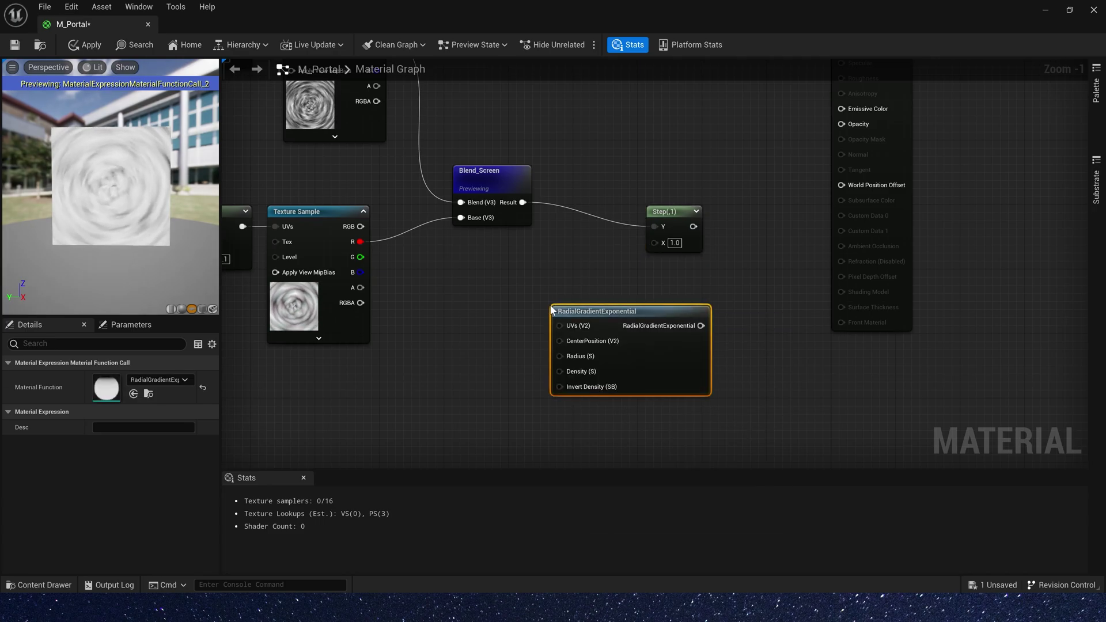
drag(552, 311, 452, 348)
right_click(572, 350)
click(583, 366)
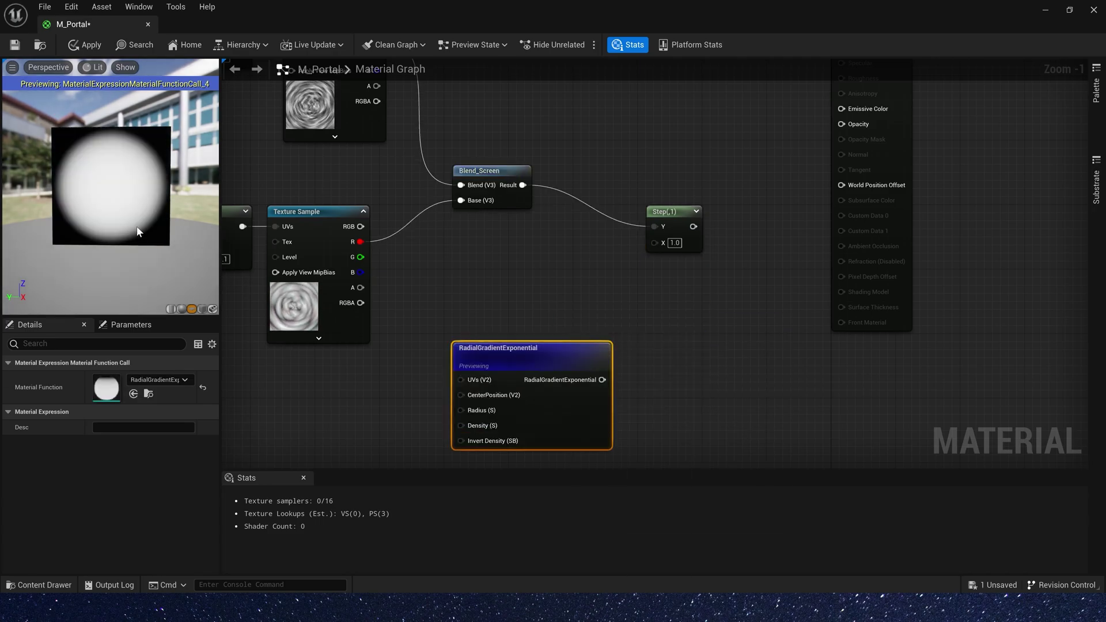
drag(136, 232, 101, 209)
- Connect the RadialGradientExponential output to the Step node's X input and preview the Step node
right_drag(437, 311, 419, 280)
click(419, 280)
drag(582, 349, 637, 212)
right_click(651, 184)
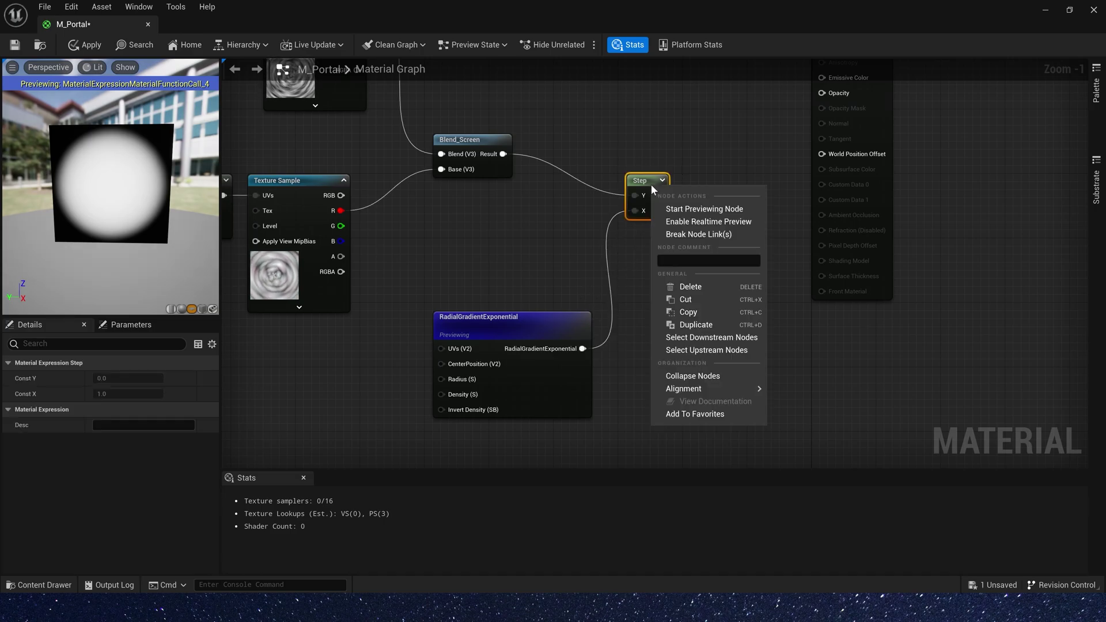
click(685, 208)
scroll(167, 155, up, 3)
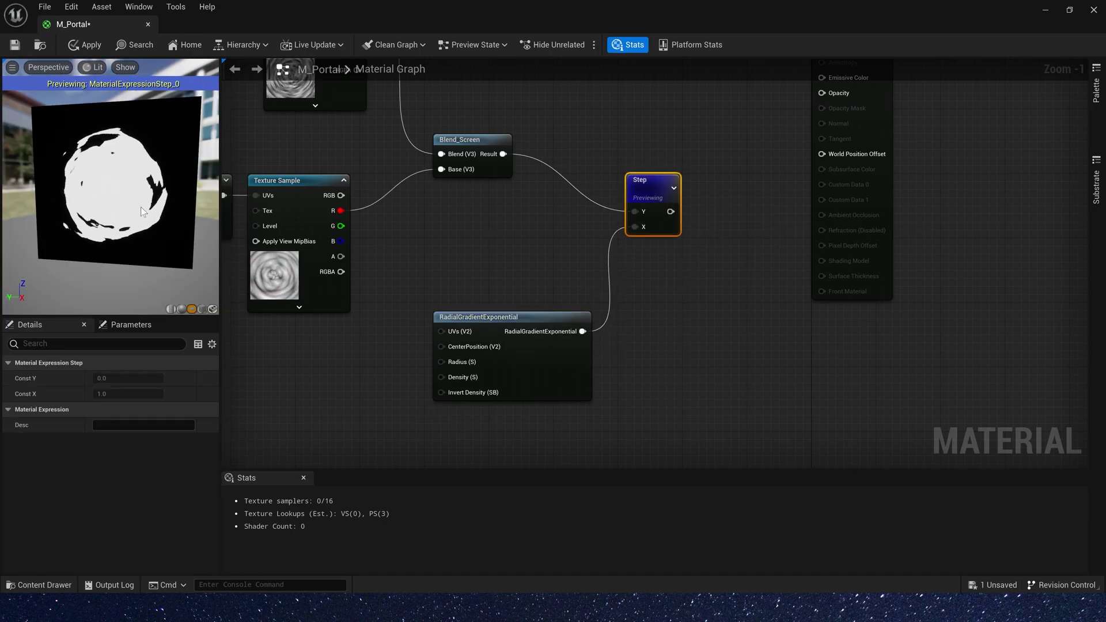
drag(144, 174, 124, 202)
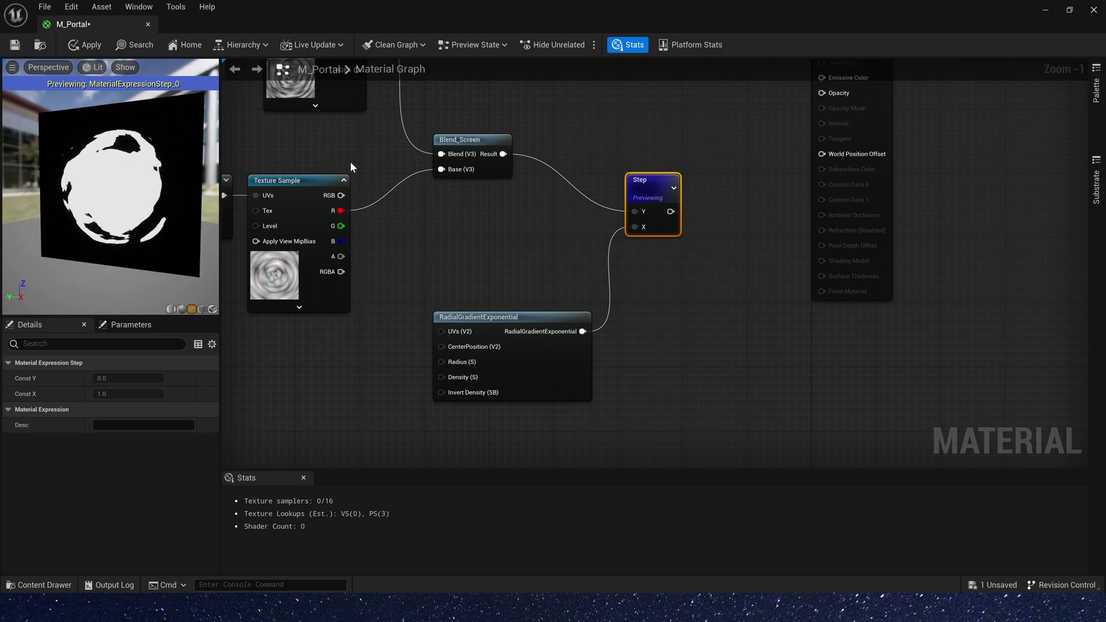
- Insert a Multiply node between the upper VectorToRadialValue's Radial Coordinates and the upper Panner's Coordinate input
right_drag(352, 137, 676, 269)
right_drag(338, 190, 460, 259)
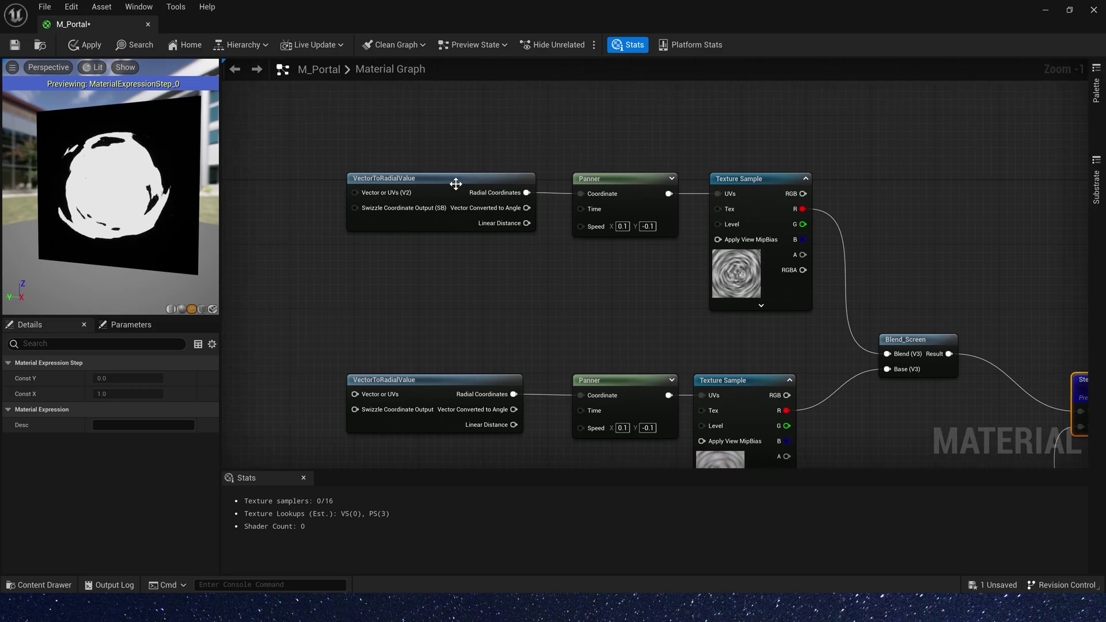
drag(456, 186, 376, 187)
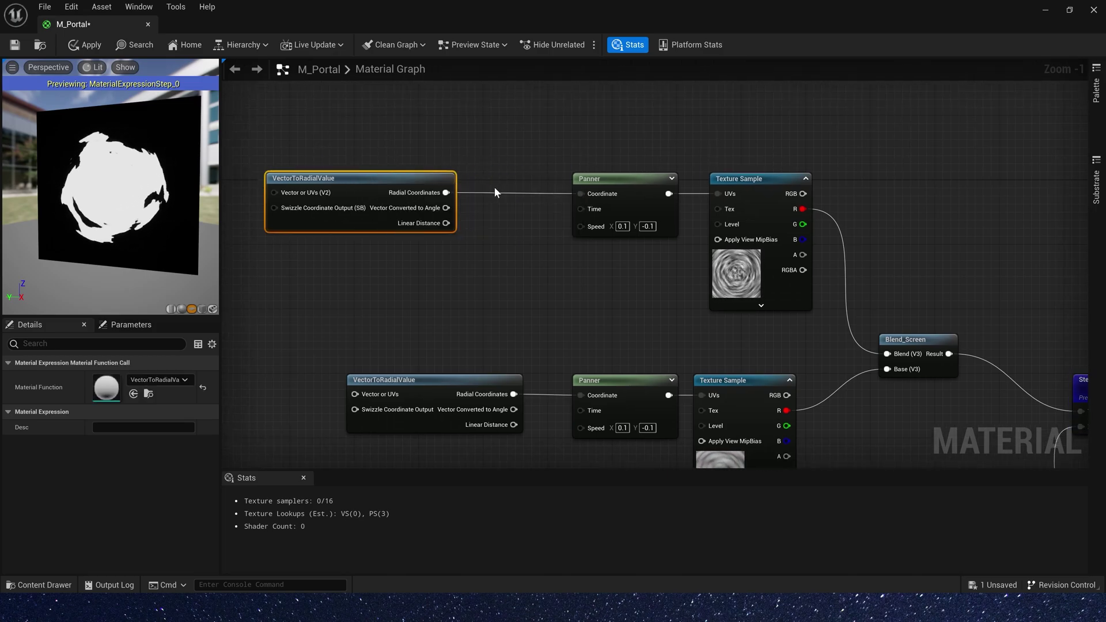
mouse_move(493, 192)
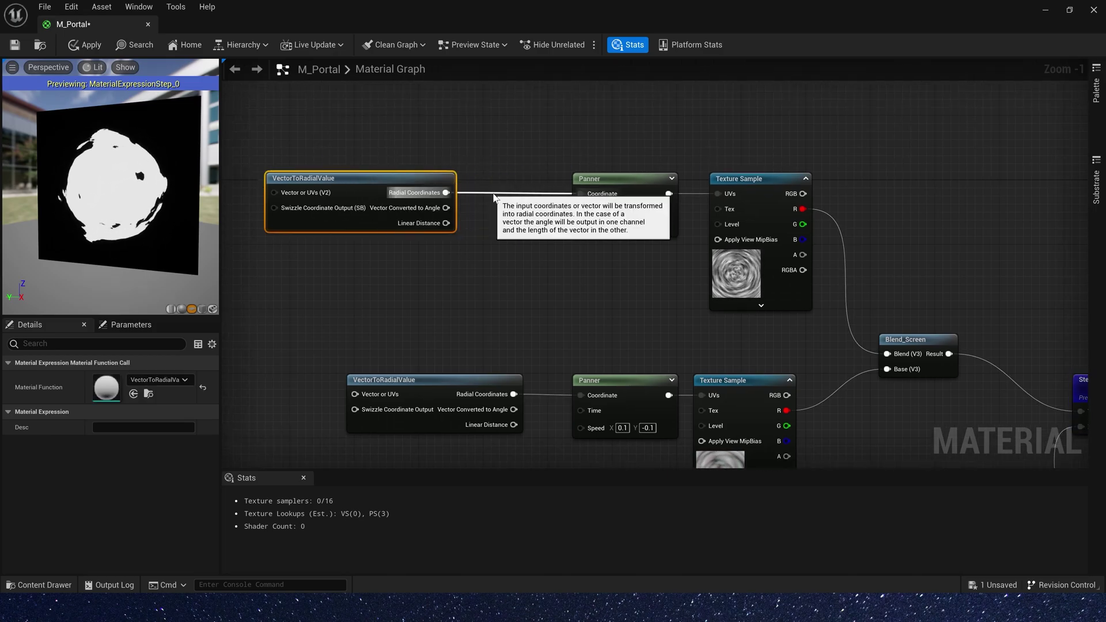
key(m)
click(497, 191)
drag(446, 193, 509, 196)
drag(531, 210, 580, 193)
- Add a two-component constant with X 3 and Y 1, and connect it to the Multiply node's B input
key(2)
click(439, 260)
drag(459, 264, 430, 266)
drag(458, 282, 492, 226)
click(439, 284)
text(3)
key(Tab)
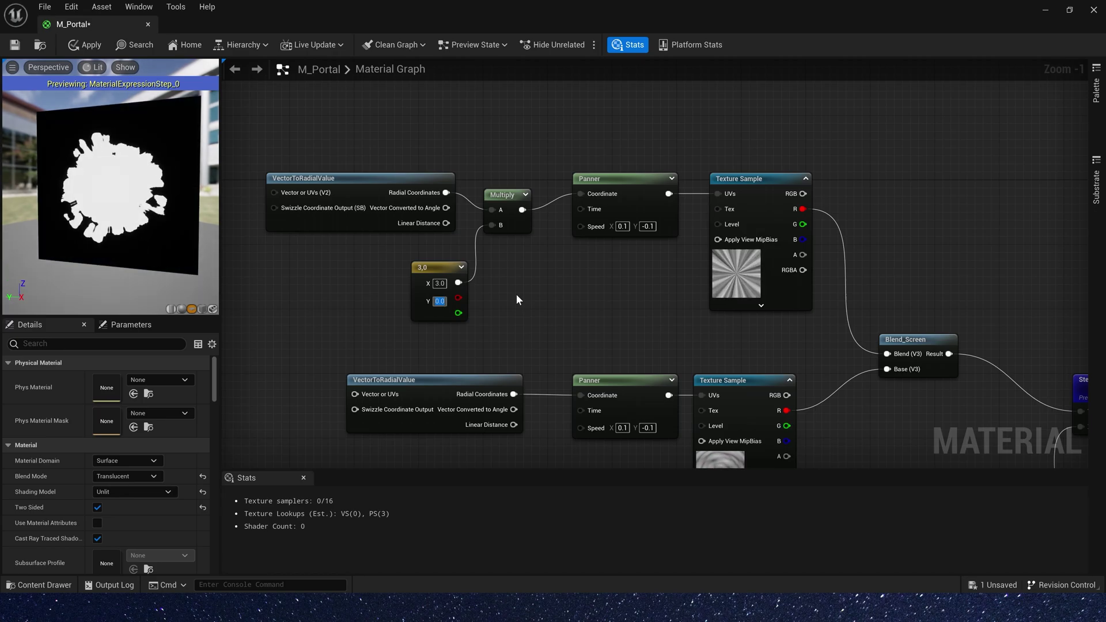
text(1)
key(Return)
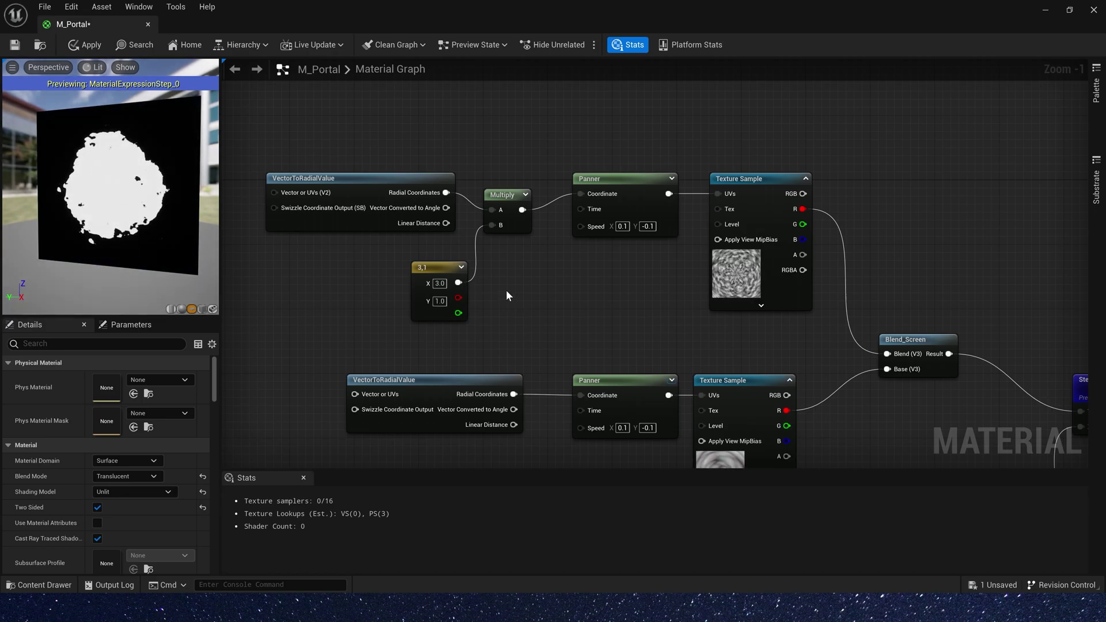
- Duplicate the Multiply node and its two-component constant between the lower VectorToRadialValue and Panner, setting the copied constant's X to 2
right_drag(506, 291, 571, 224)
drag(506, 315, 441, 317)
click(501, 285)
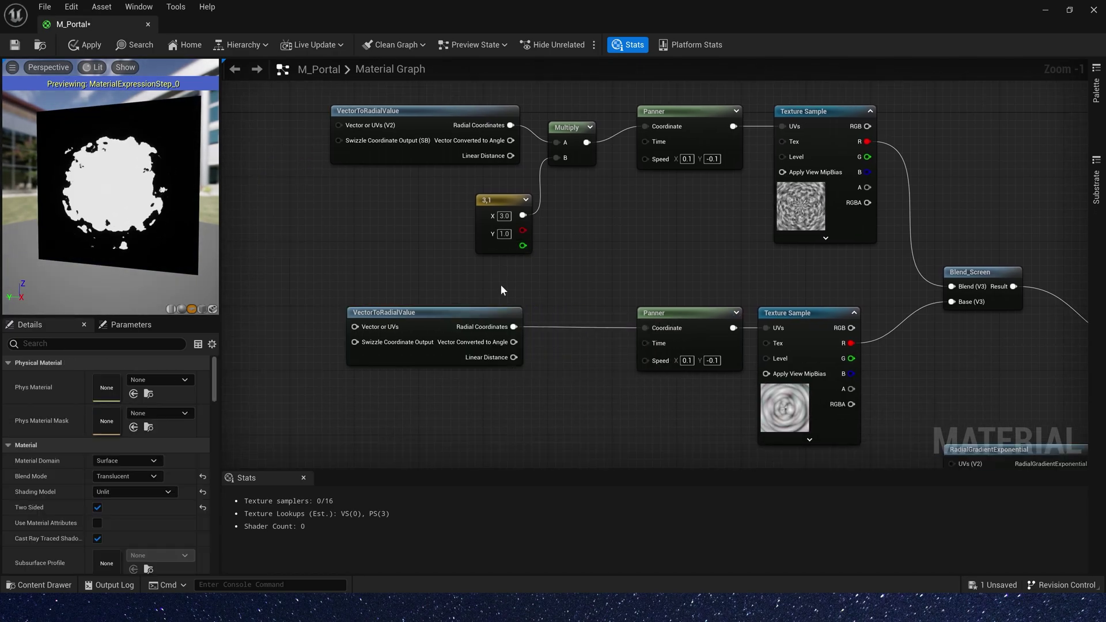
drag(501, 285, 596, 164)
right_drag(577, 348, 573, 318)
key(ctrl+d)
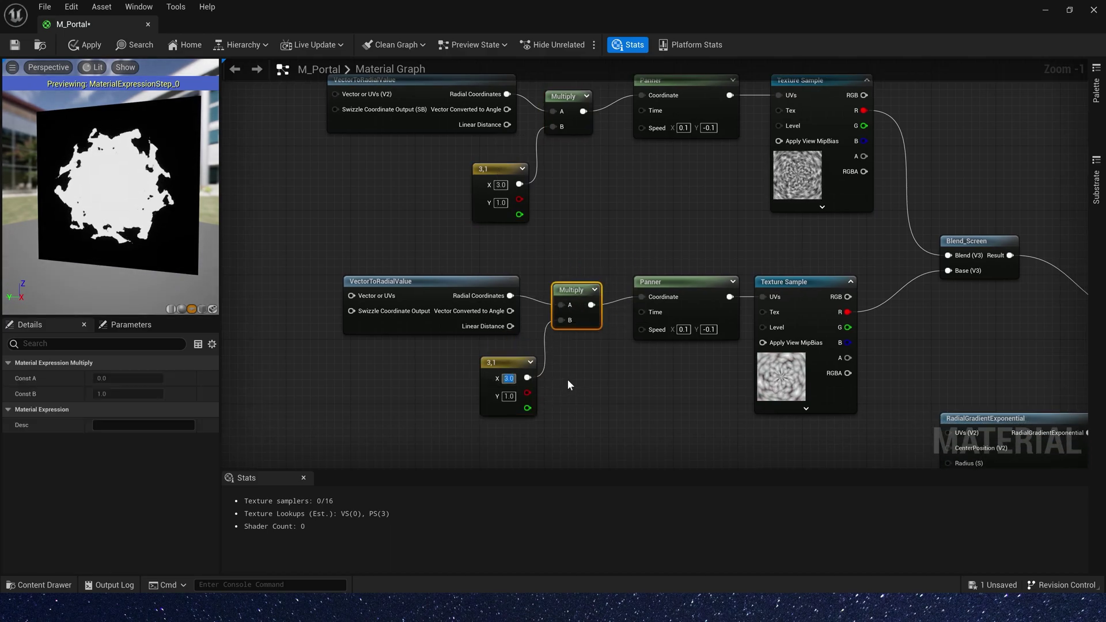
text(2)
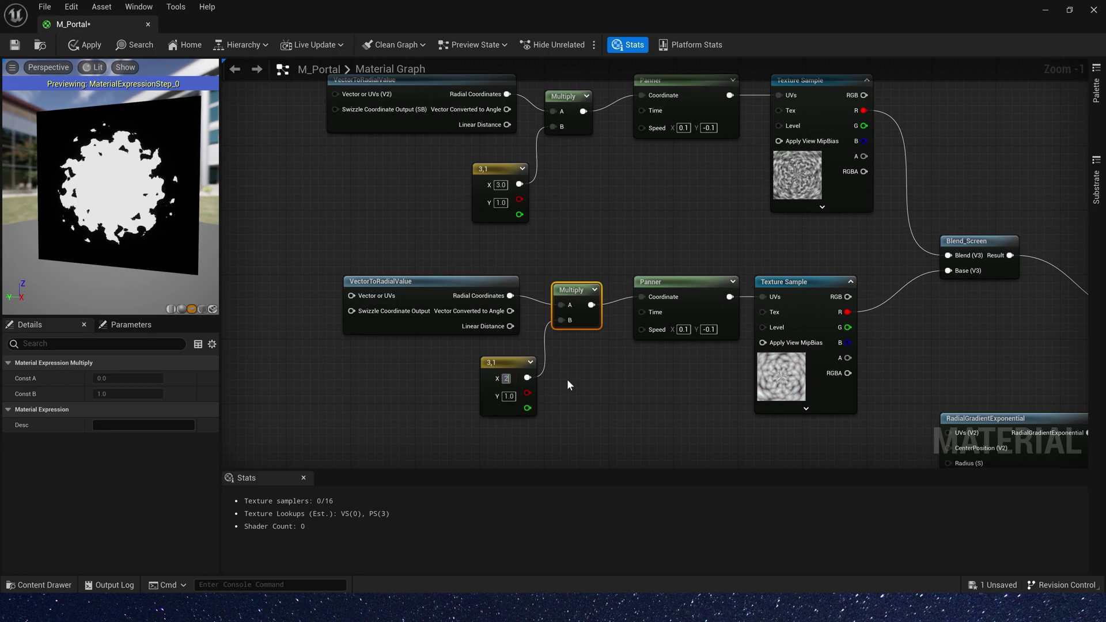
key(Tab)
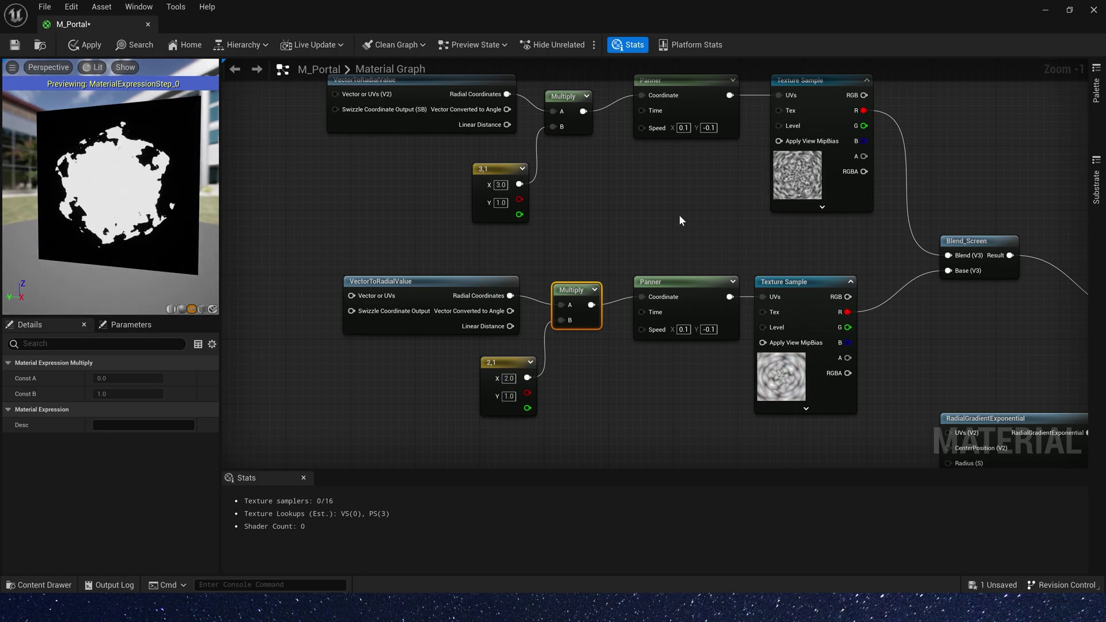
- Set the upper Panner's Speed Y to -0.5 and the lower Panner's Speed to X -0.1 and Y -0.5
right_drag(678, 231, 623, 278)
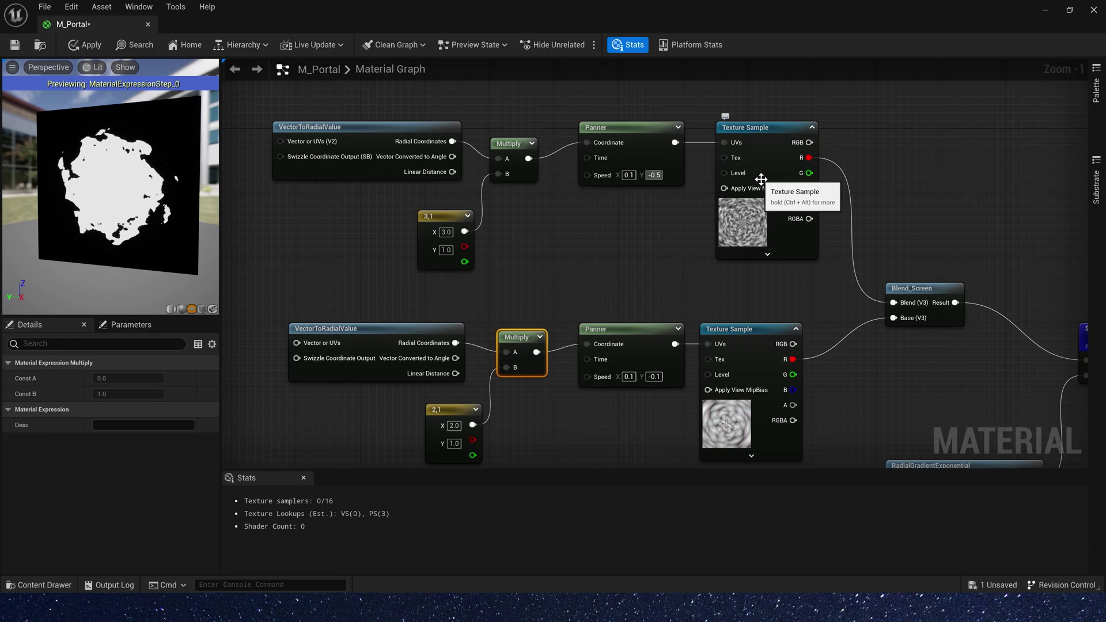
click(654, 376)
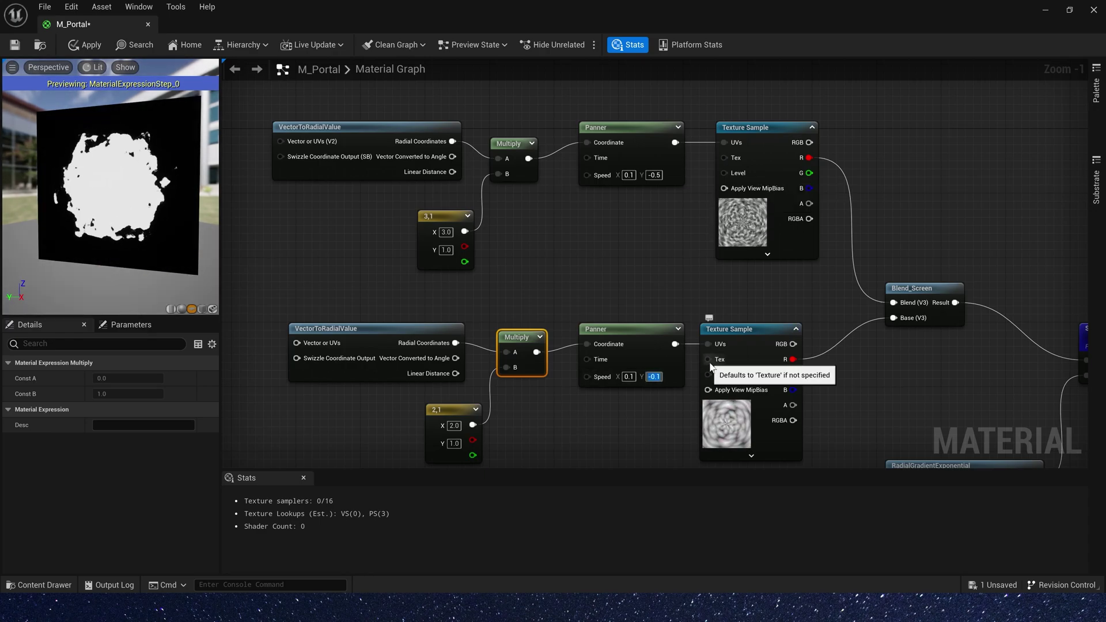
text(-0.5)
key(Return)
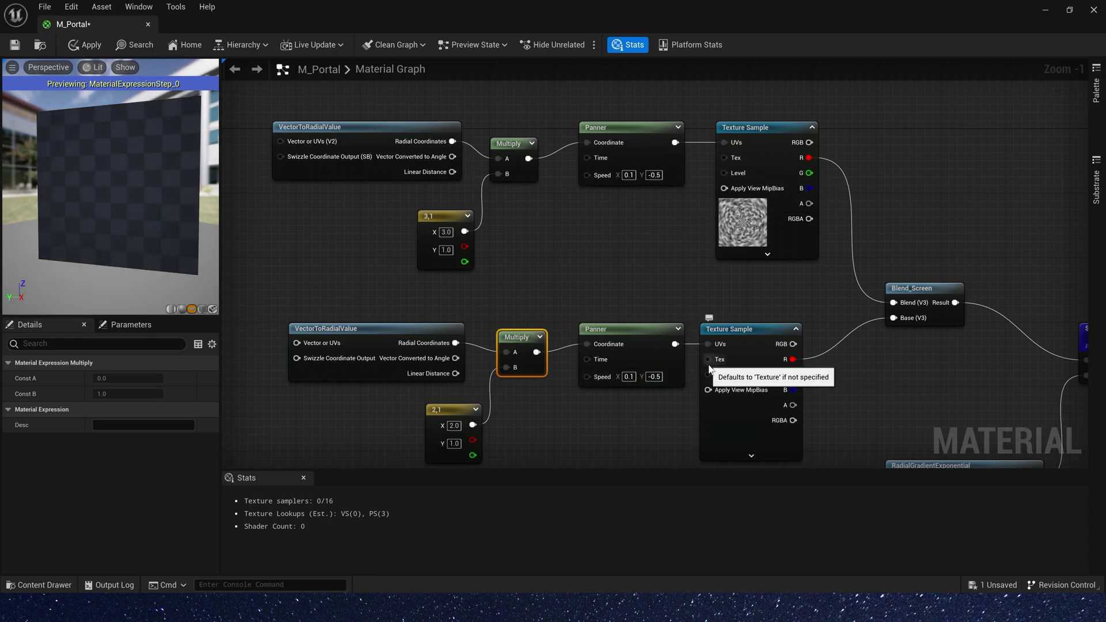
click(631, 378)
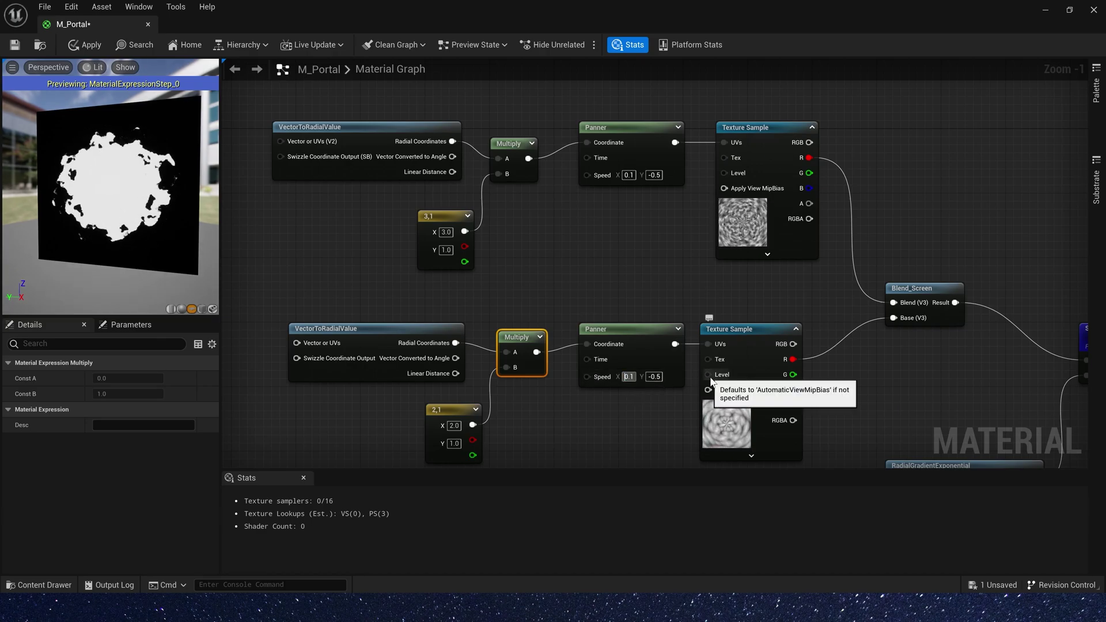
text(-0.1)
key(Tab)
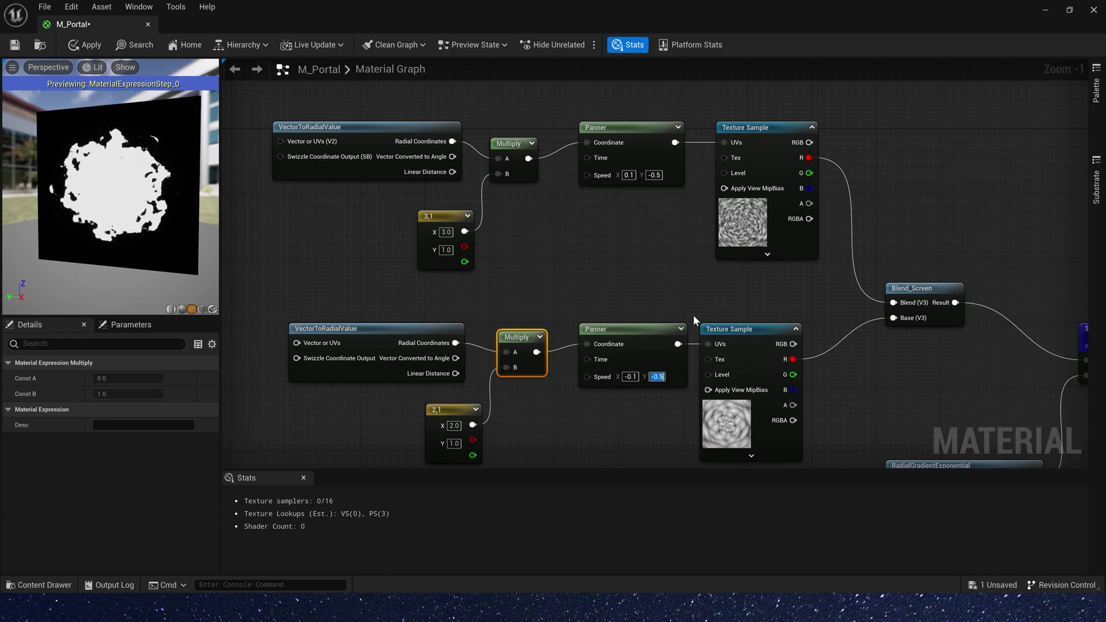
mouse_move(136, 158)
mouse_down()
mouse_move(115, 158)
mouse_move(137, 158)
mouse_up()
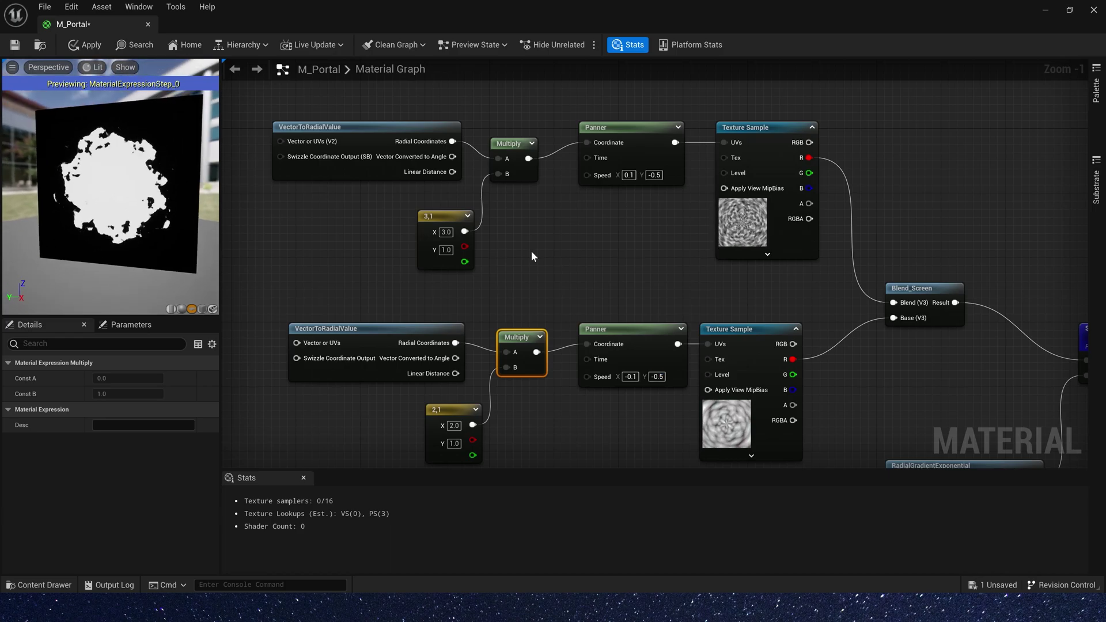
- Move the noise and gradient nodes away from the M_Portal node, and reposition Step and RadialGradientExponential with more space before them
right_drag(651, 278, 637, 238)
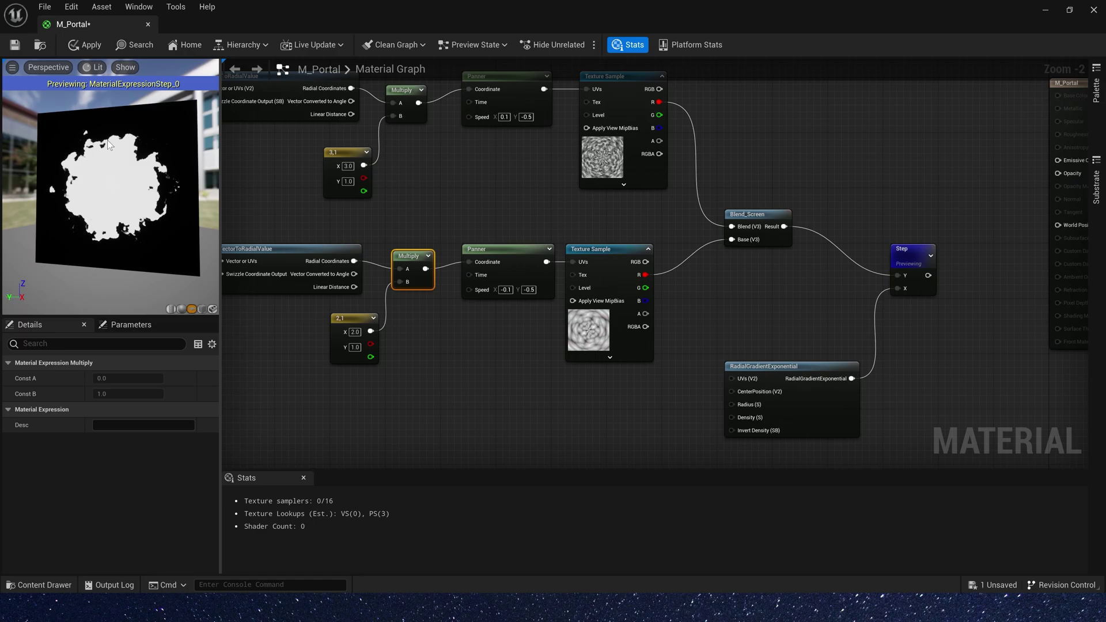
scroll(755, 257, down, 2)
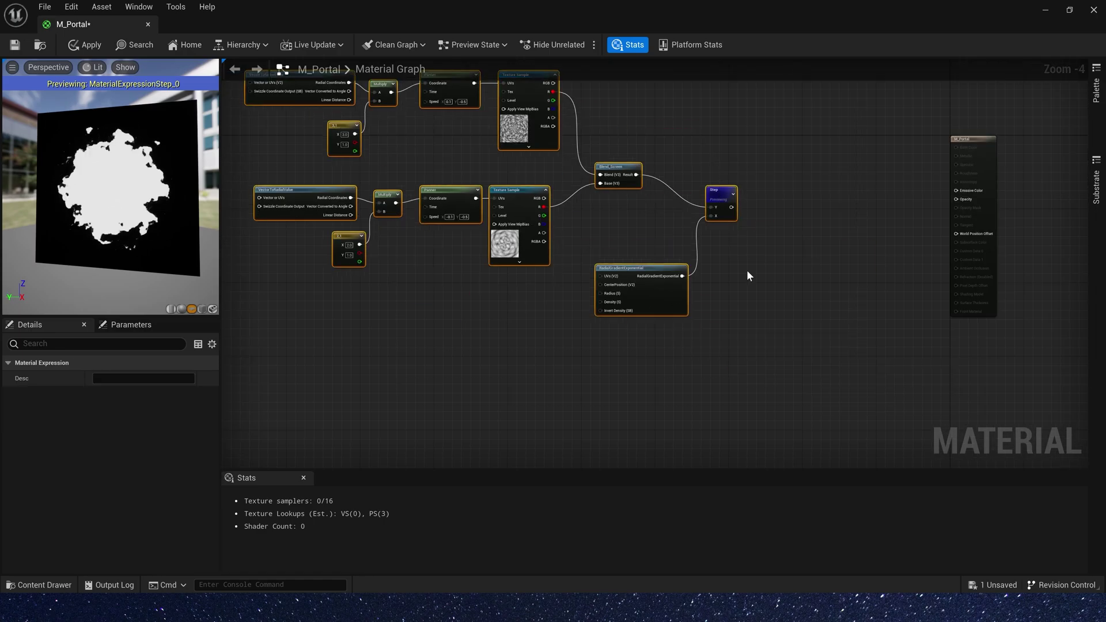
click(748, 271)
scroll(748, 271, up, 3)
drag(706, 138, 742, 85)
right_drag(771, 154, 756, 206)
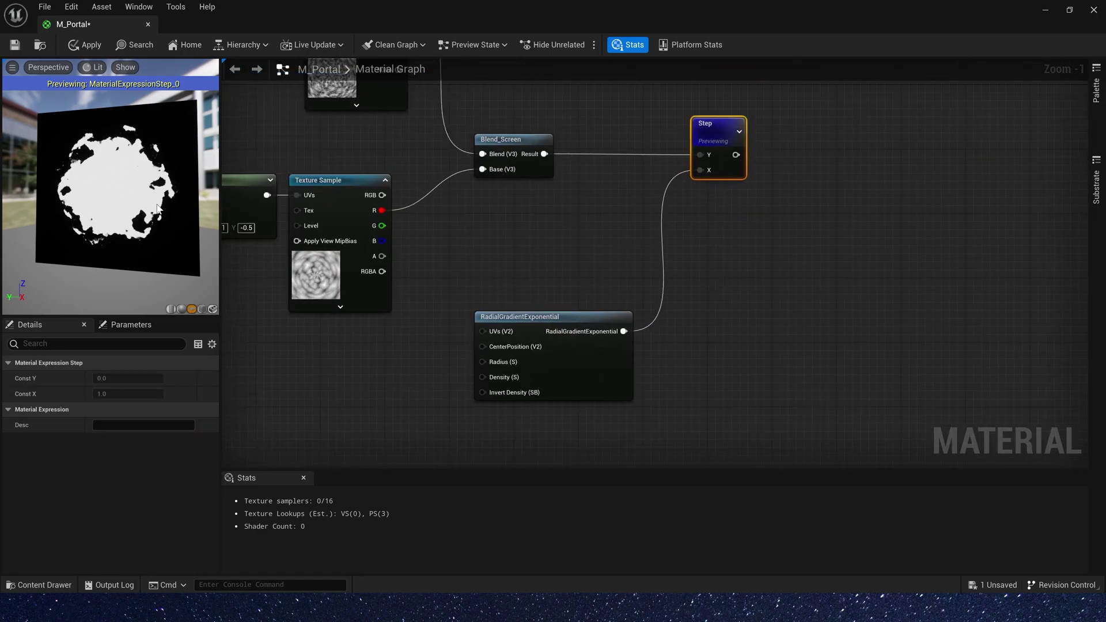
drag(555, 316, 620, 317)
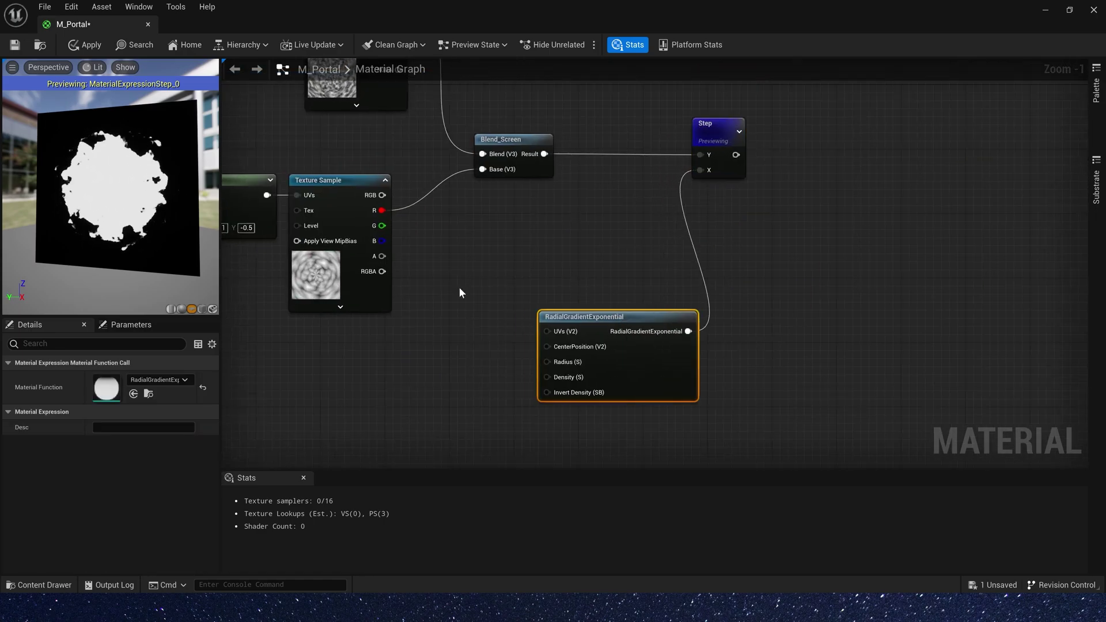
- Add a constant of 0.5 and connect it to the RadialGradientExponential node's Radius input
key(1)
click(441, 307)
drag(451, 313, 420, 330)
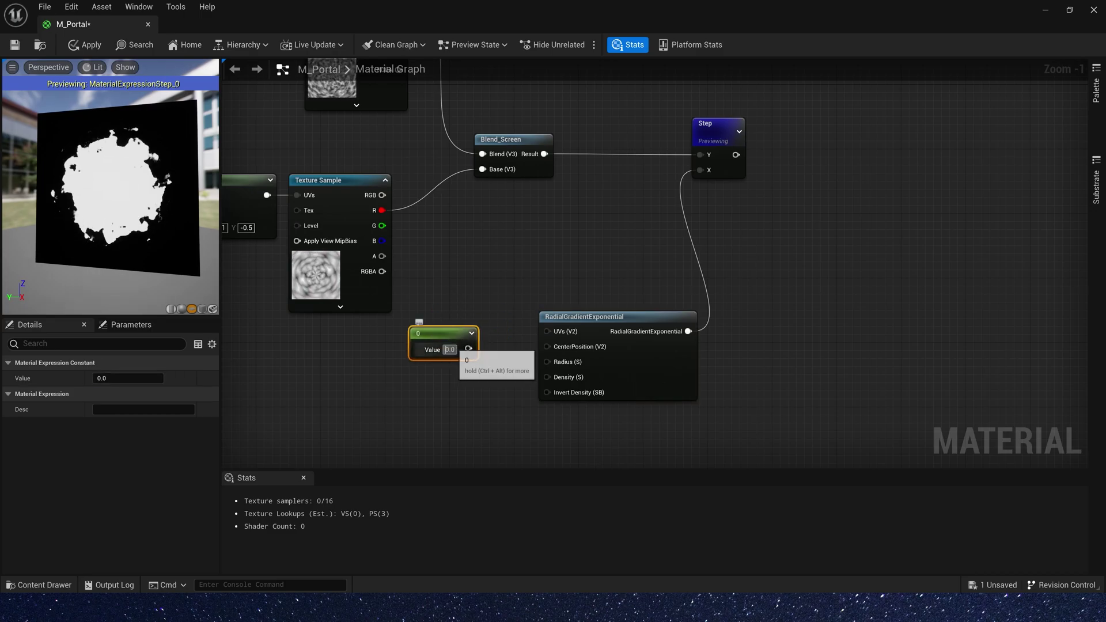
text(0.5)
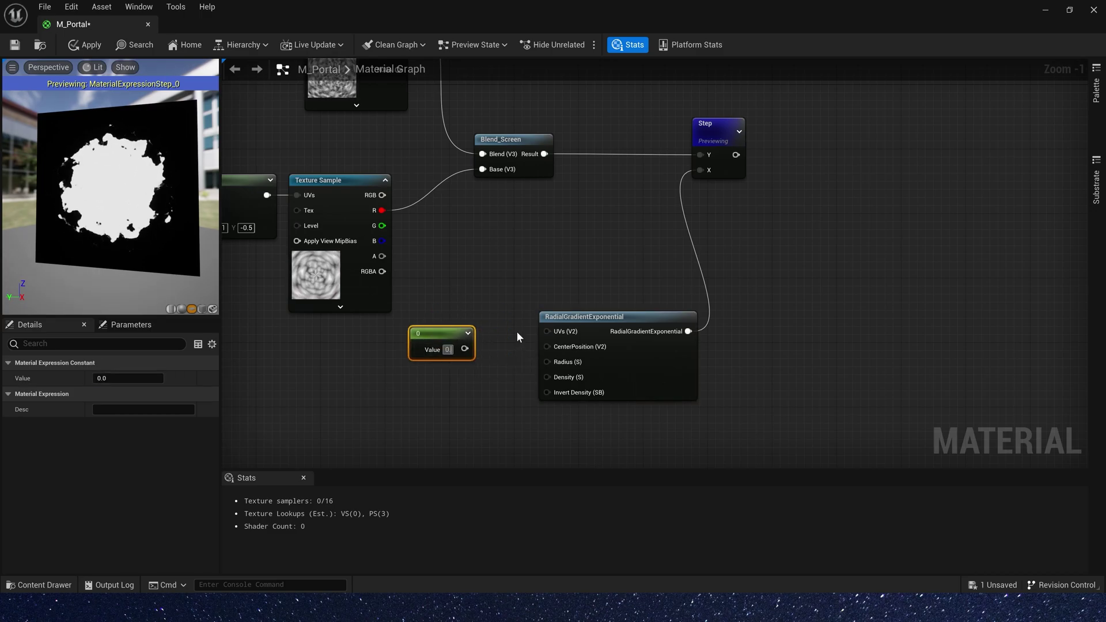
key(Return)
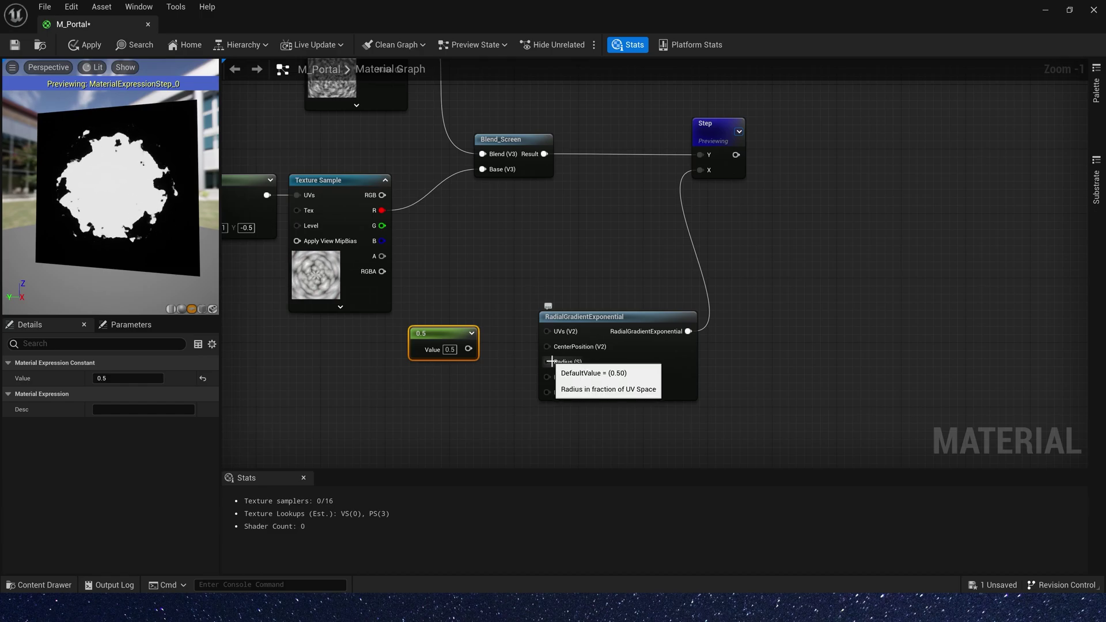
drag(554, 362, 453, 350)
- Duplicate the Step and RadialGradientExponential nodes and place the linked copies below the originals
scroll(822, 340, down, 3)
drag(808, 180, 741, 403)
key(ctrl+d)
right_drag(813, 324, 812, 310)
scroll(813, 310, up, 3)
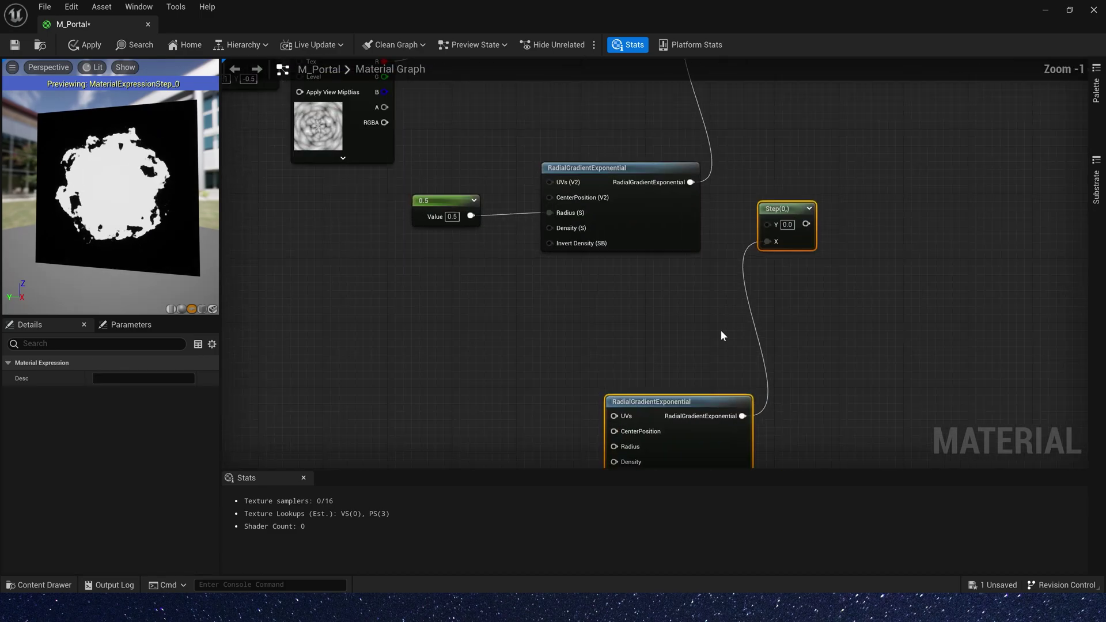
click(721, 331)
- Insert an Add node with B 0.1 between the 0.5 constant and the duplicated RadialGradientExponential's Radius input
click(490, 263)
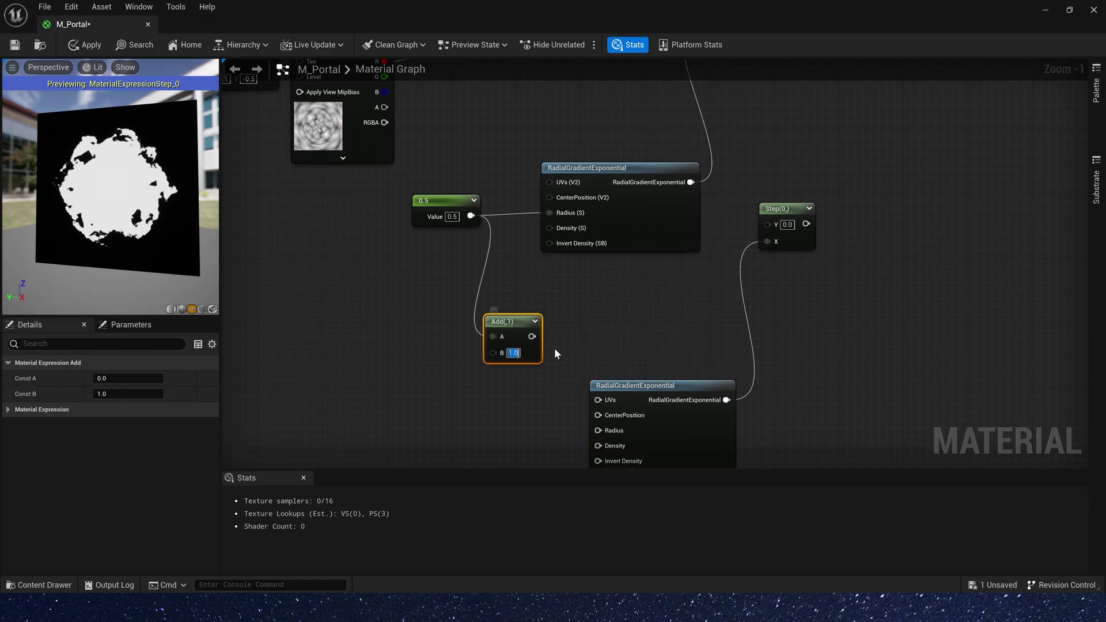
key(BackSpace)
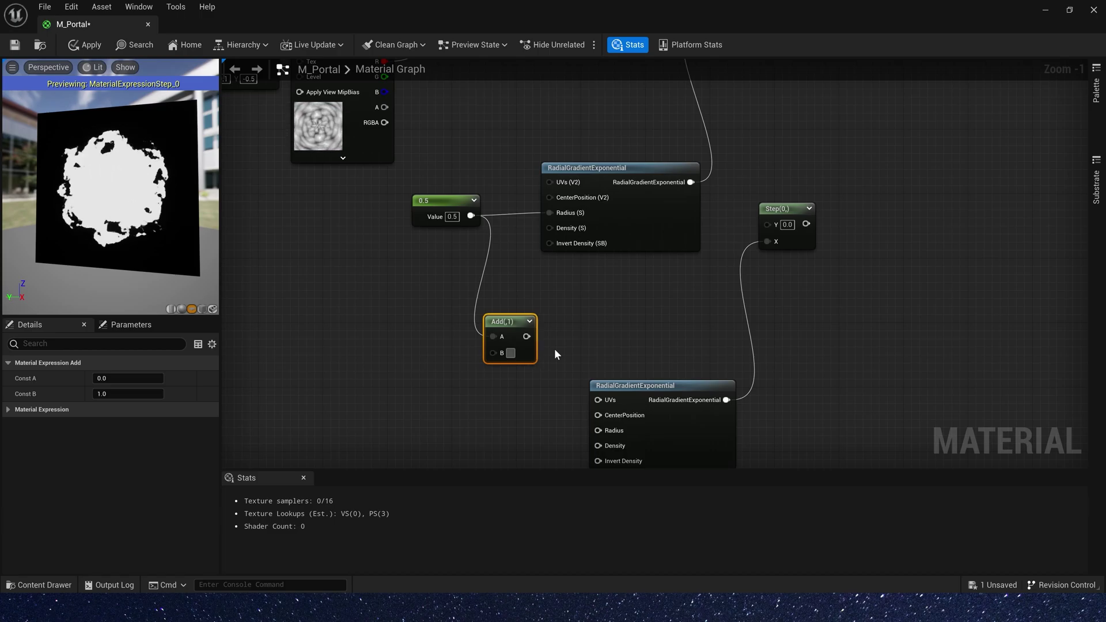
text(1)
click(588, 346)
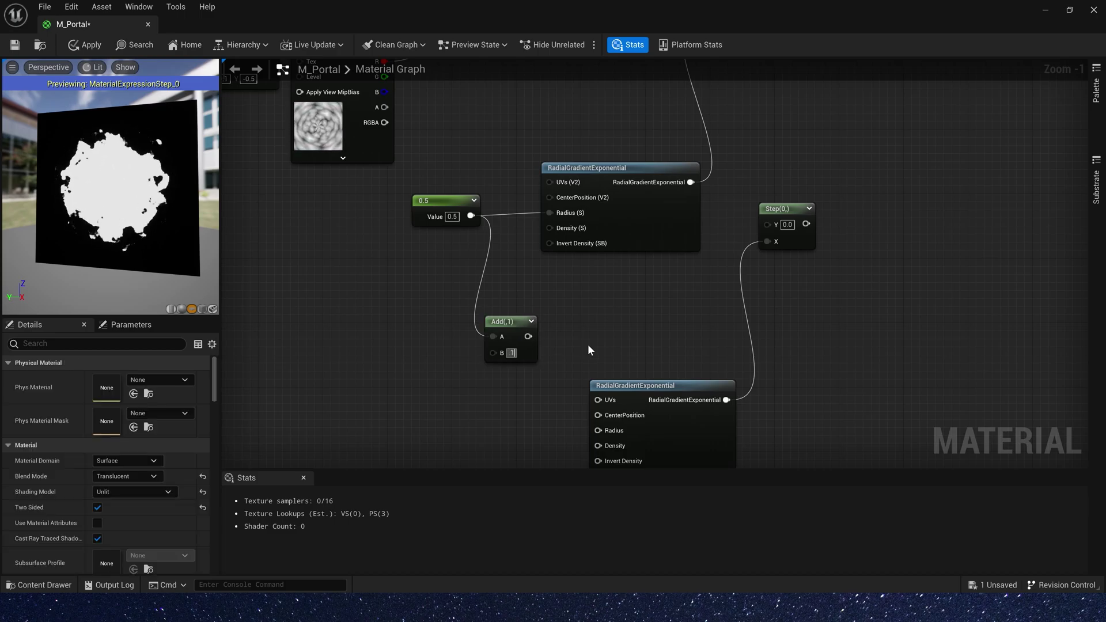
click(529, 356)
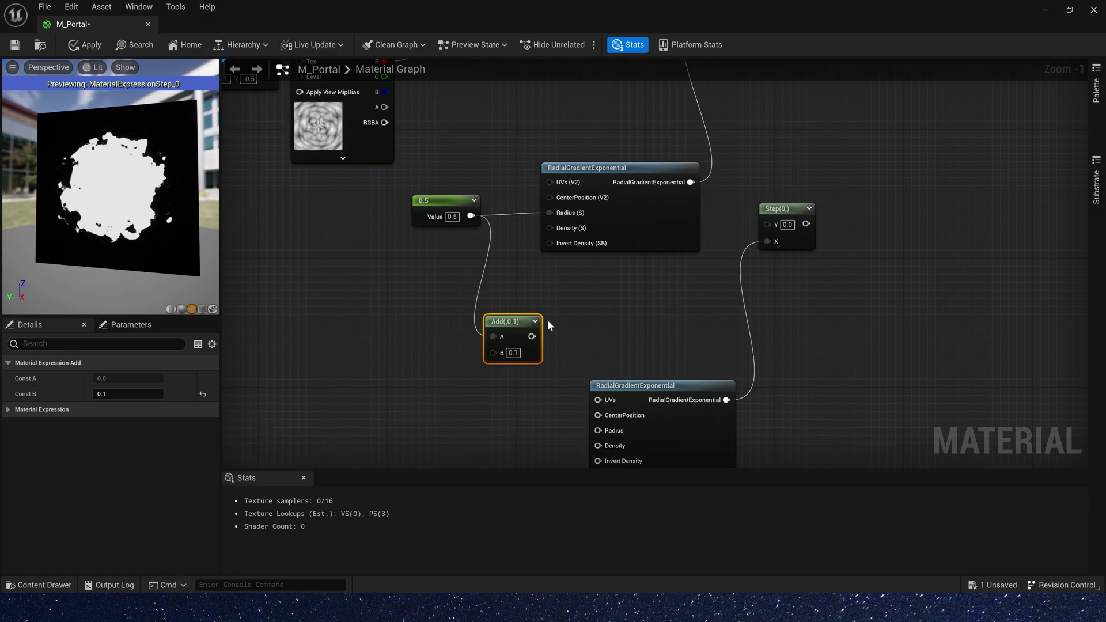
right_drag(547, 325, 487, 275)
drag(551, 379, 550, 380)
drag(583, 336, 583, 312)
- Connect the Blend_Screen Result to the duplicated Step node's Y input and preview that Step node
right_drag(654, 209, 628, 290)
scroll(692, 248, down, 2)
right_drag(684, 178, 673, 280)
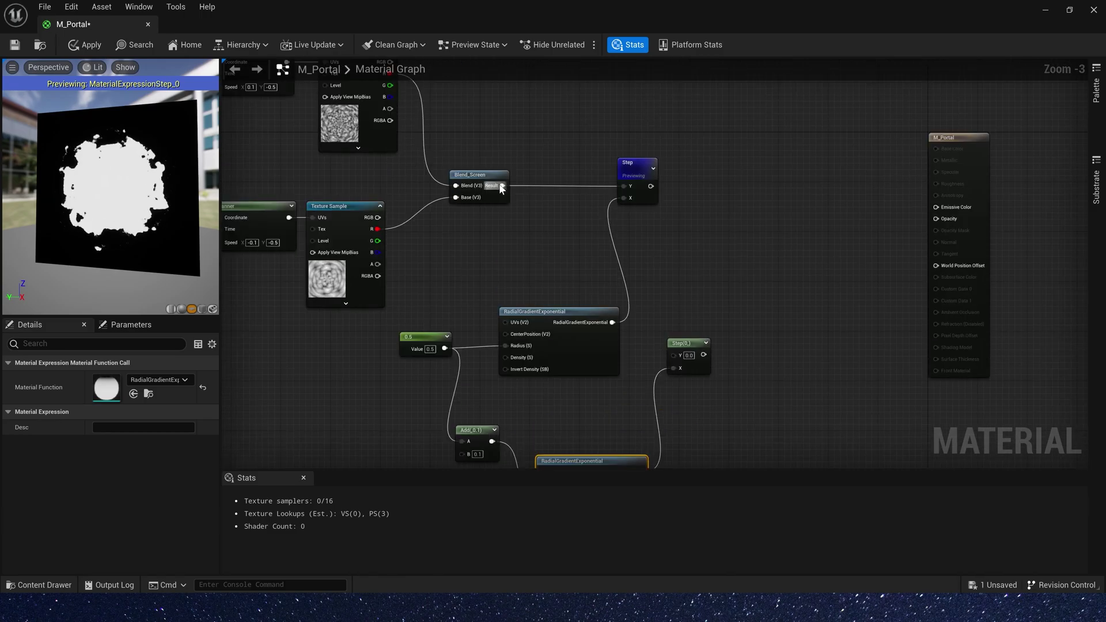
right_drag(684, 344, 665, 261)
right_click(665, 261)
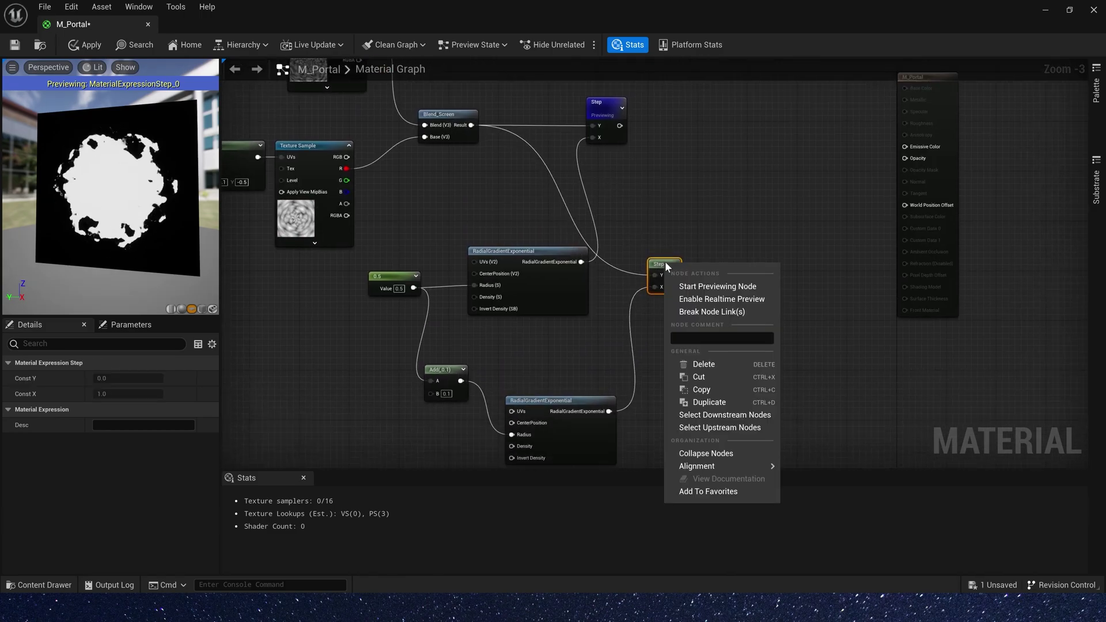
click(719, 287)
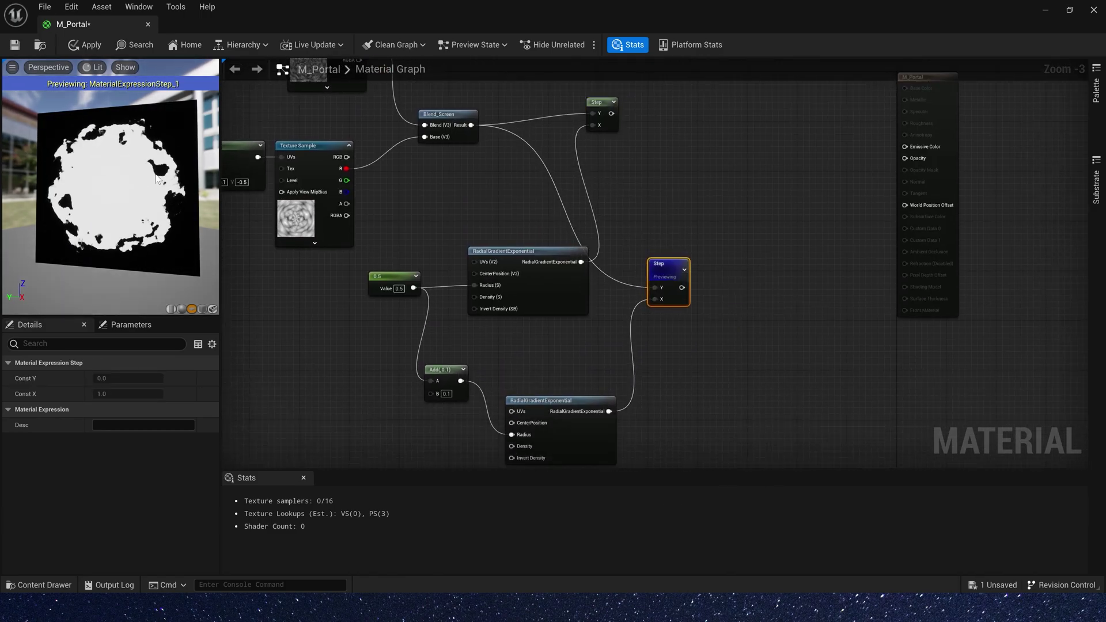
- Expand the thumbnail previews of both Step nodes and reposition the lower Step node
right_drag(535, 150, 532, 193)
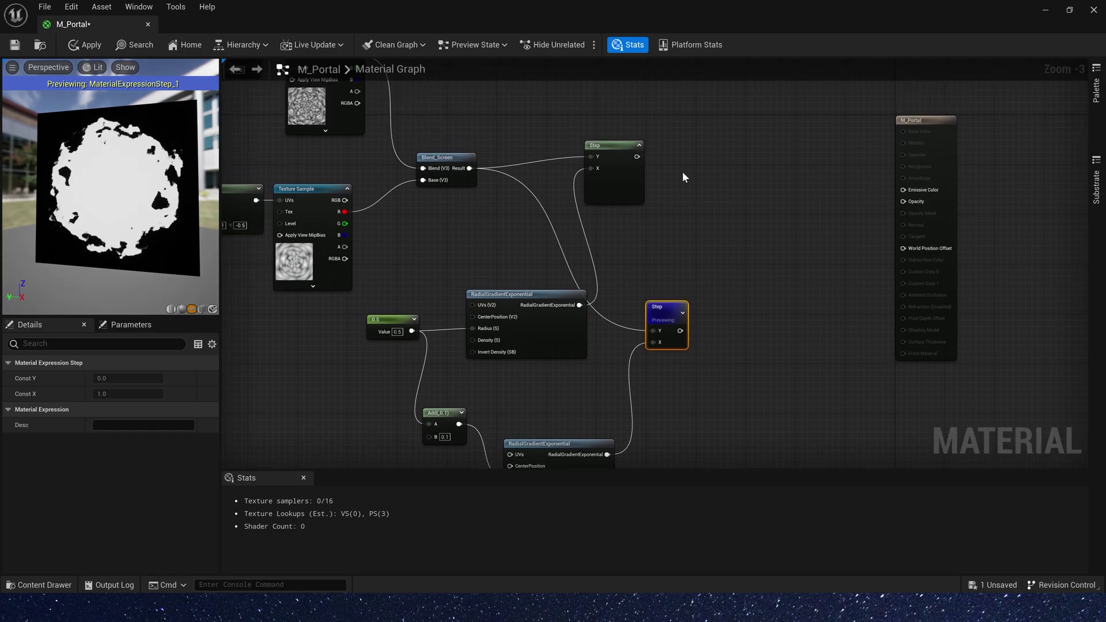
click(682, 312)
right_drag(702, 291, 634, 255)
drag(604, 273, 610, 285)
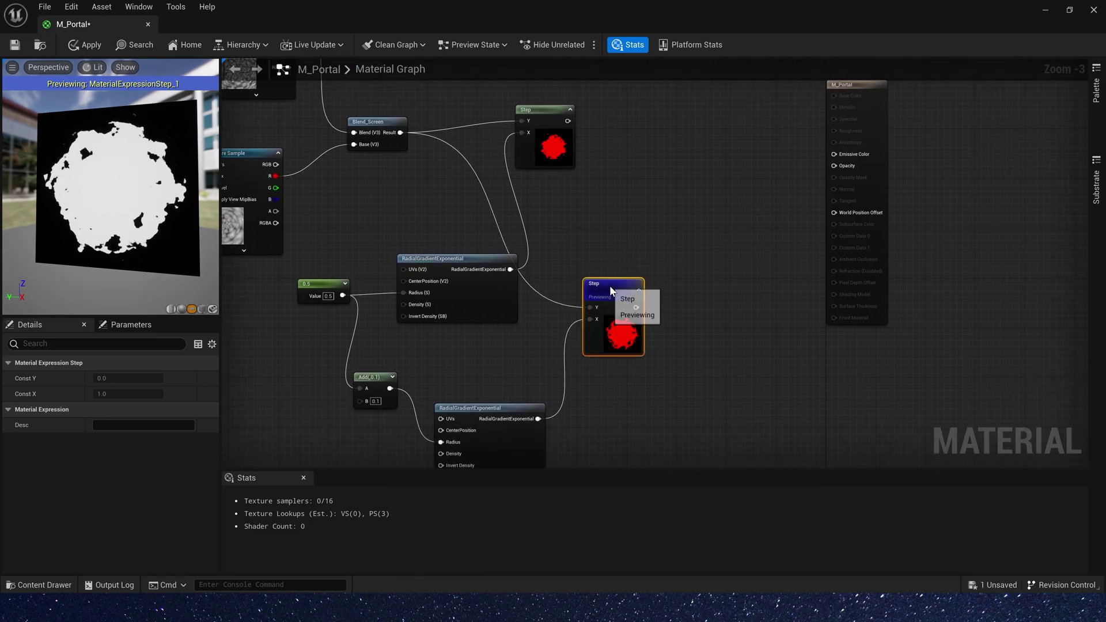
- Add a Subtract node with the lower Step node connected to A and the upper Step node connected to B
right_drag(643, 306, 598, 344)
drag(597, 345, 655, 260)
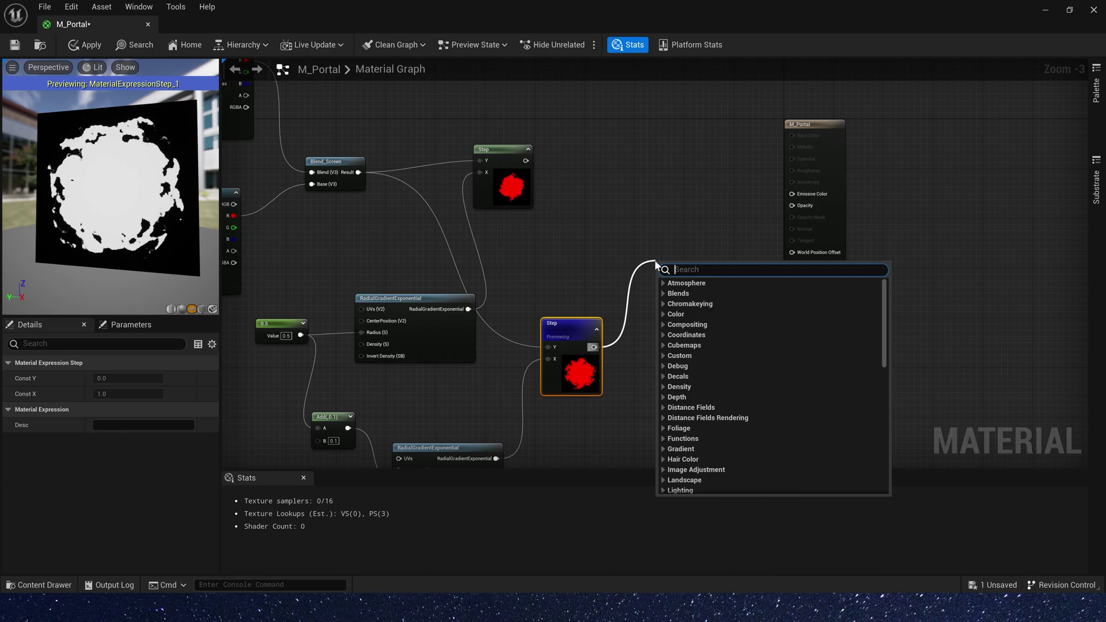
text(sub)
key(Return)
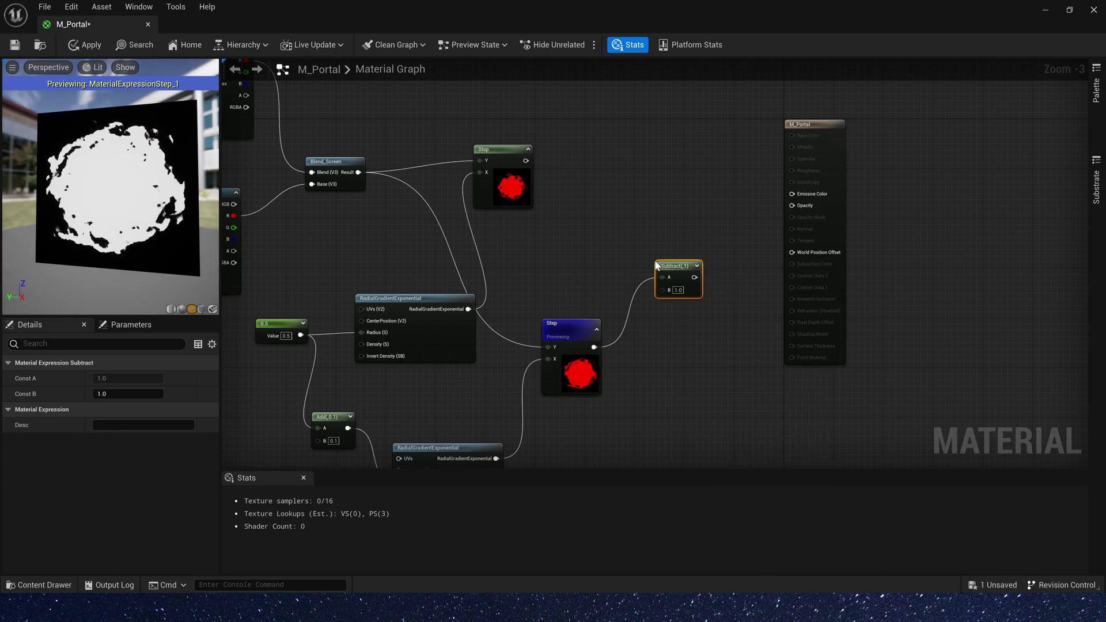
drag(526, 161, 663, 290)
- Preview the Subtract node and expand its thumbnail
scroll(713, 253, up, 2)
click(692, 269)
right_click(691, 269)
click(724, 292)
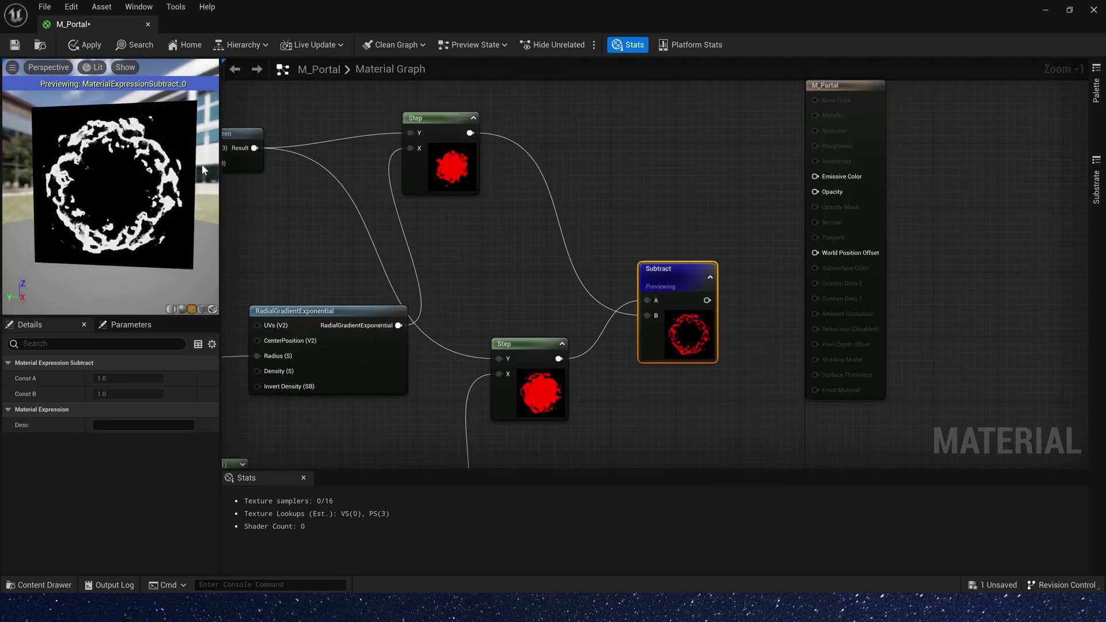
- Move the M_Portal node farther from Subtract, add a Multiply node between them, and connect Subtract to the Multiply node's B input
right_drag(695, 205, 579, 286)
drag(717, 180, 809, 179)
click(655, 209)
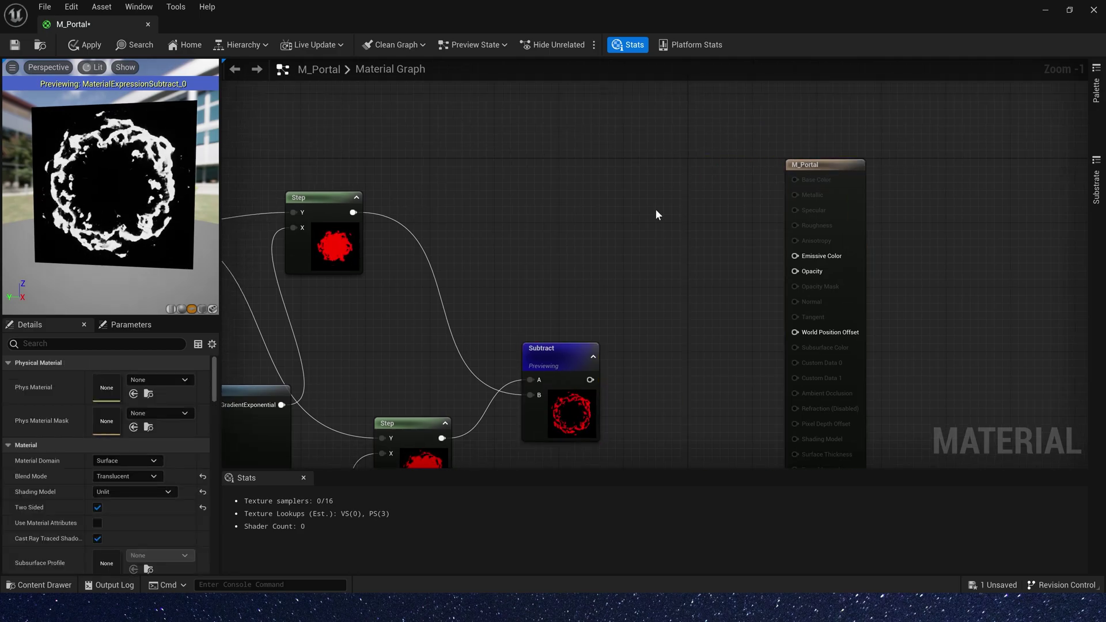
click(655, 220)
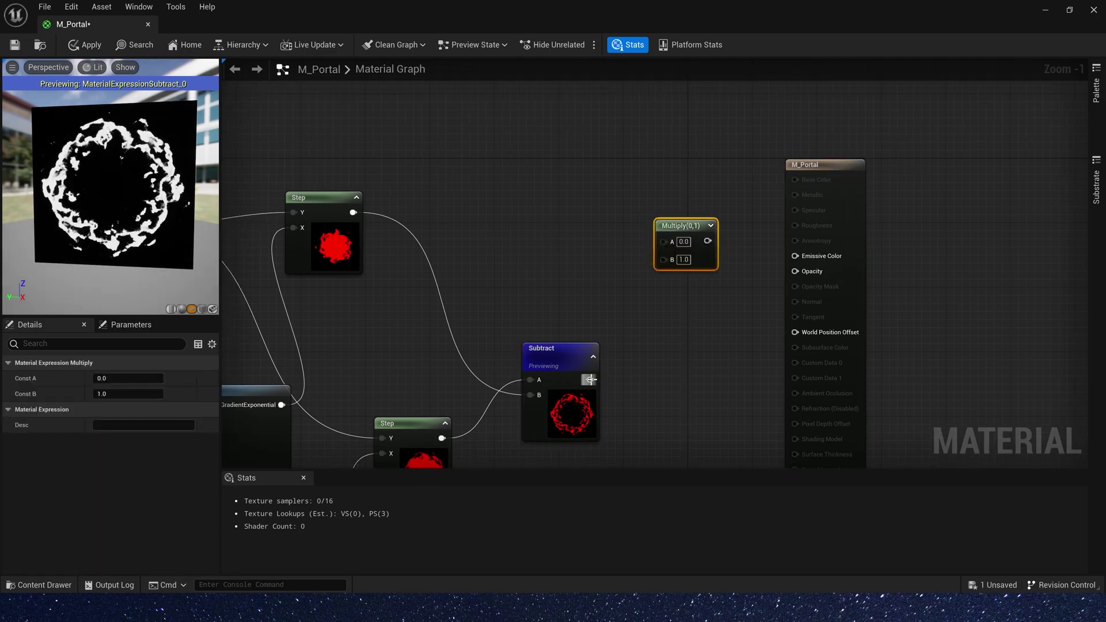
drag(590, 380, 664, 260)
- Add a three-component constant above the Subtract node with R 0.1, G 1 and B 100
click(612, 164)
right_drag(561, 144, 565, 199)
key(3)
click(514, 146)
click(123, 409)
text(1)
click(123, 425)
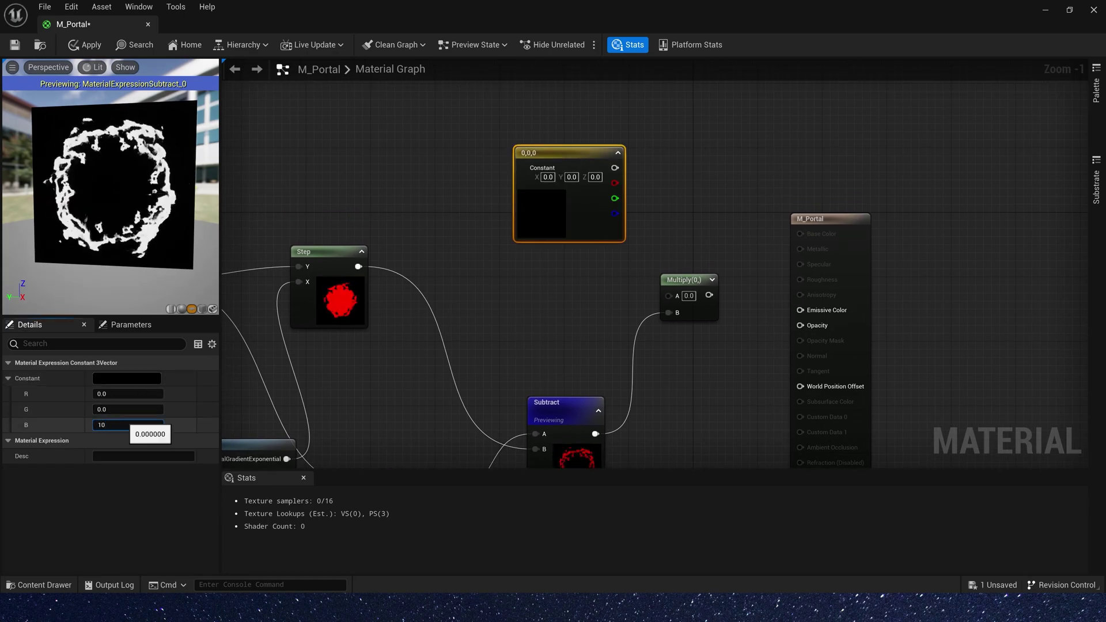
text(100)
click(124, 394)
text(0.1)
key(Tab)
- Route the color constant through the Multiply node's A input to Emissive Color, and stop previewing the Subtract node
drag(622, 168, 668, 296)
drag(709, 295, 800, 310)
right_click(548, 408)
click(579, 196)
- Connect the lower Step node's output to the M_Portal node's Opacity input
right_drag(441, 464, 521, 288)
right_drag(493, 236, 482, 258)
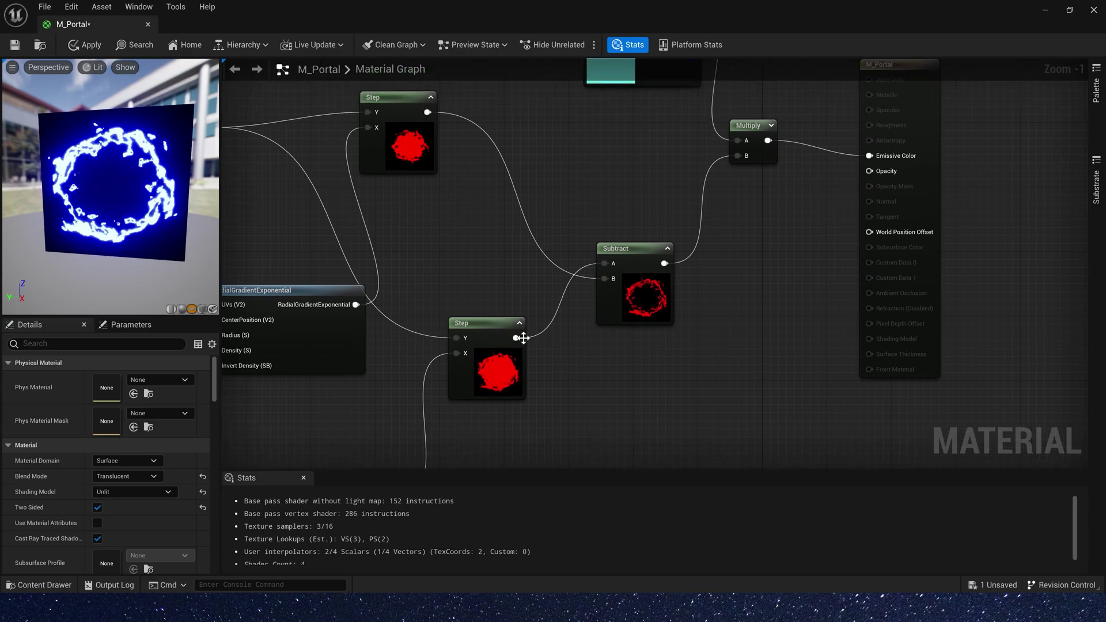
drag(517, 338, 816, 331)
drag(880, 175, 884, 172)
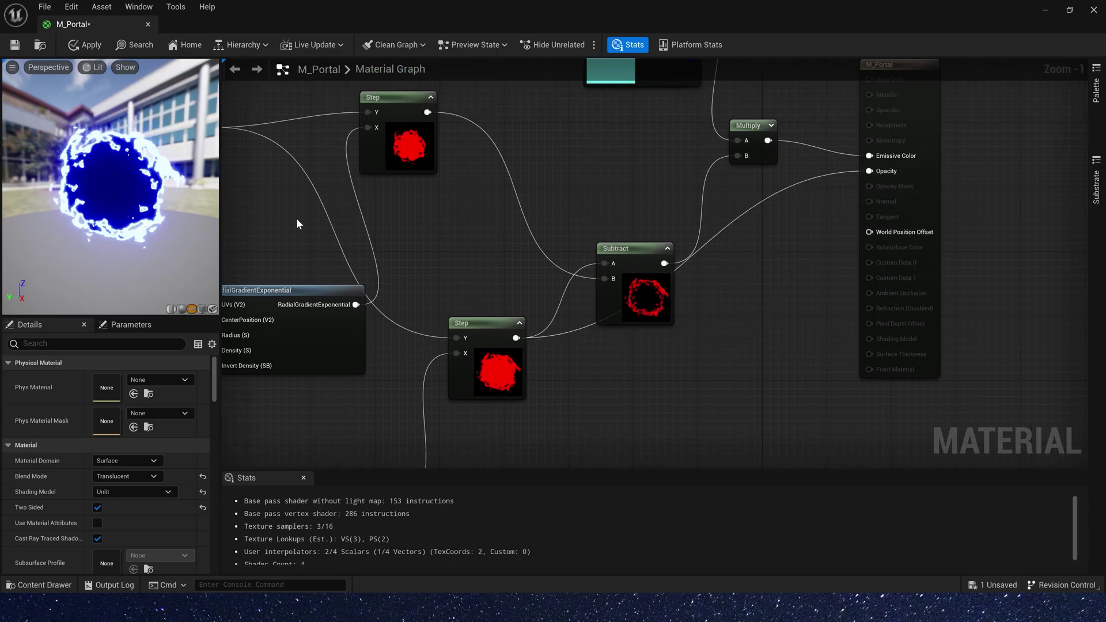
drag(196, 202, 148, 216)
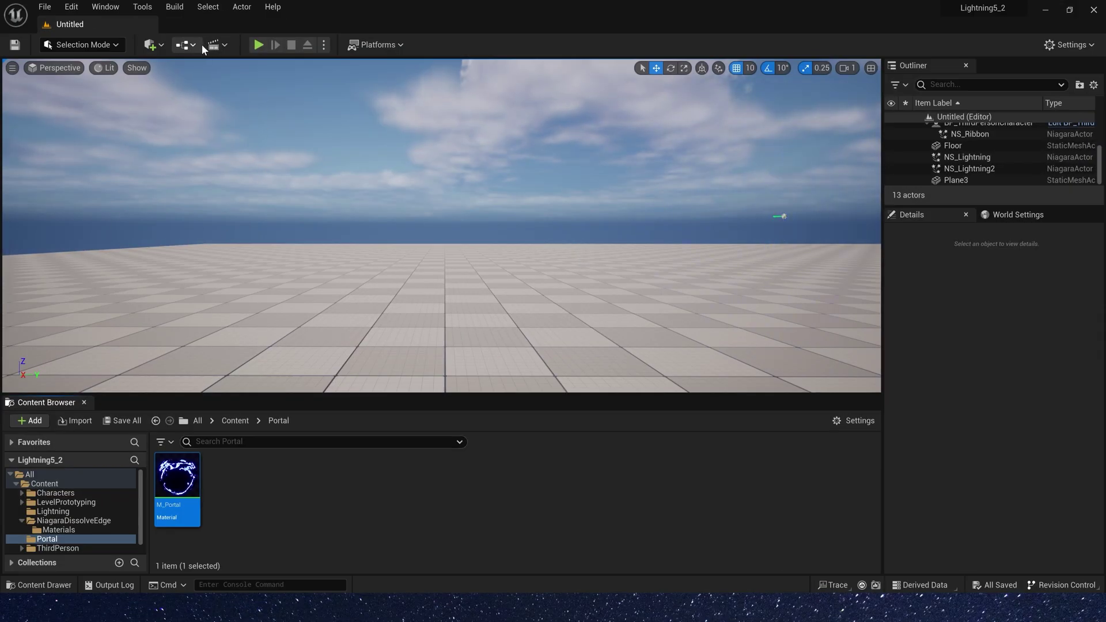
- Place a Plane shape upright in the level with a 90° Y rotation, and apply the M_Portal material to it
click(155, 46)
mouse_move(208, 168)
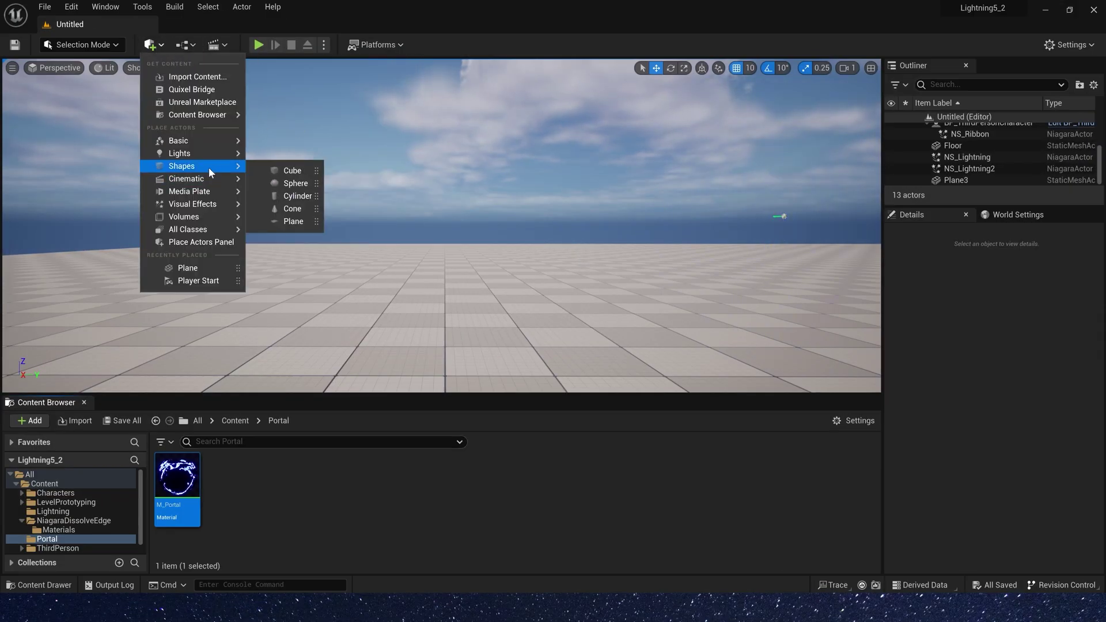
click(291, 217)
drag(445, 233, 447, 196)
drag(178, 475, 983, 524)
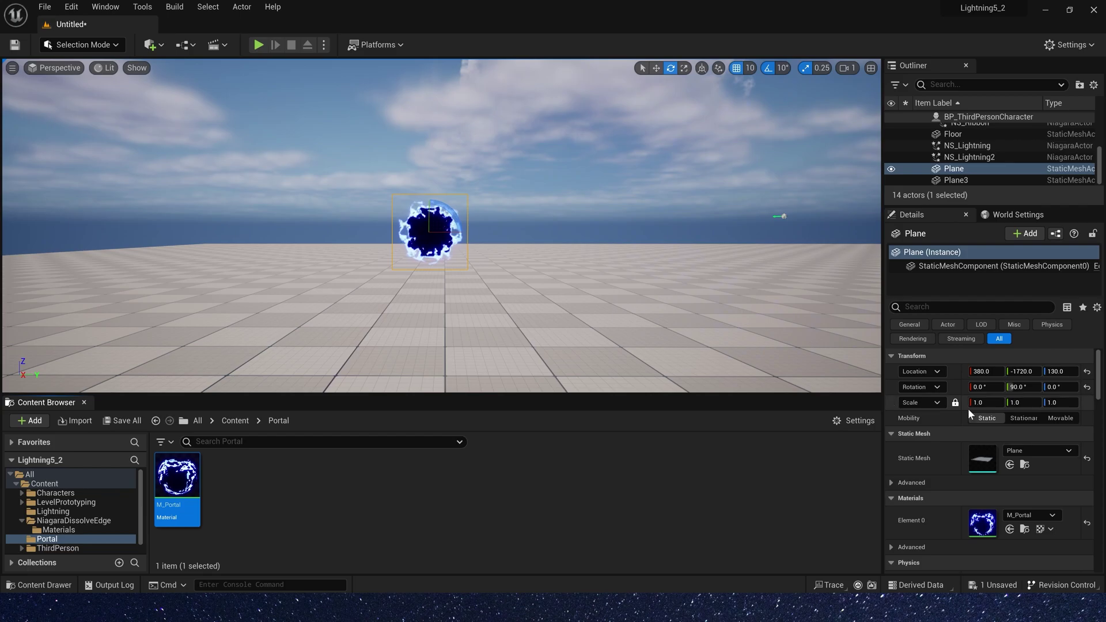
- Examine the portal effect on the plane in the level from closer and farther distances
key(w)
mouse_move(441, 231)
right_down()
mouse_move(441, 254)
mouse_move(441, 211)
right_up()
key(w)
key(s)
key(w)
key(s)
key(w)
key(s)
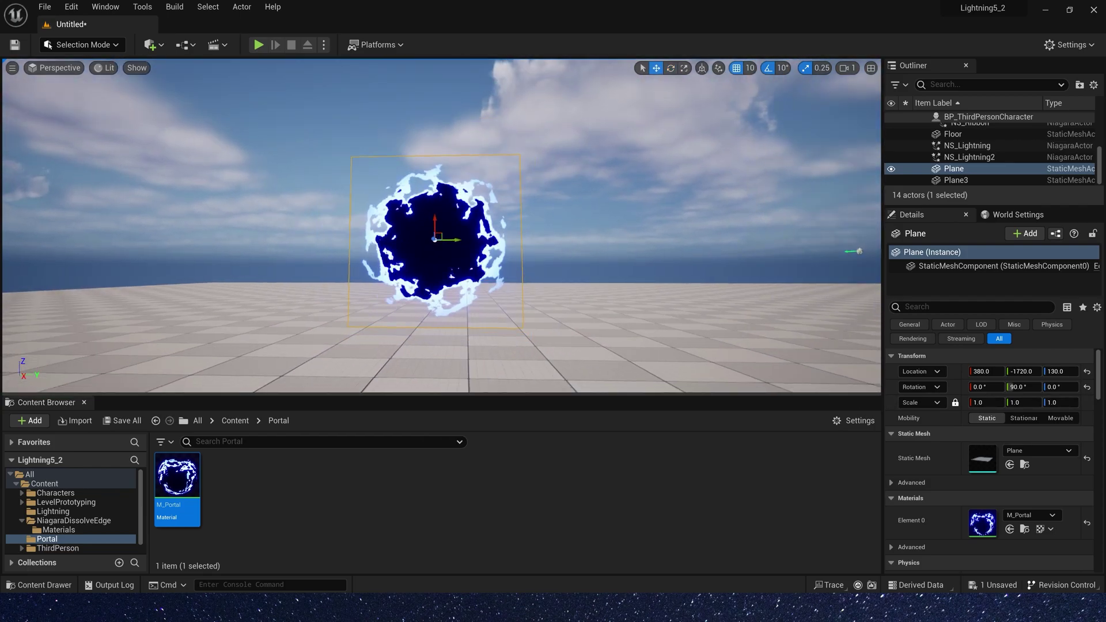
- Set the portal plane's scale to 3 on all three axes and deselect the plane
click(973, 403)
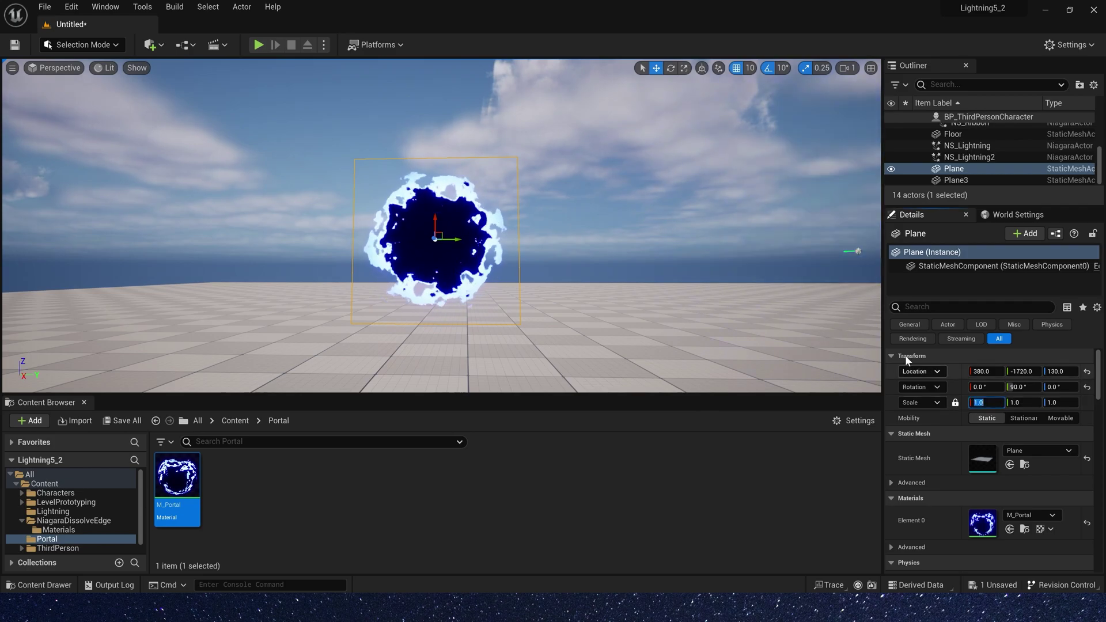
text(3)
key(Return)
key(f)
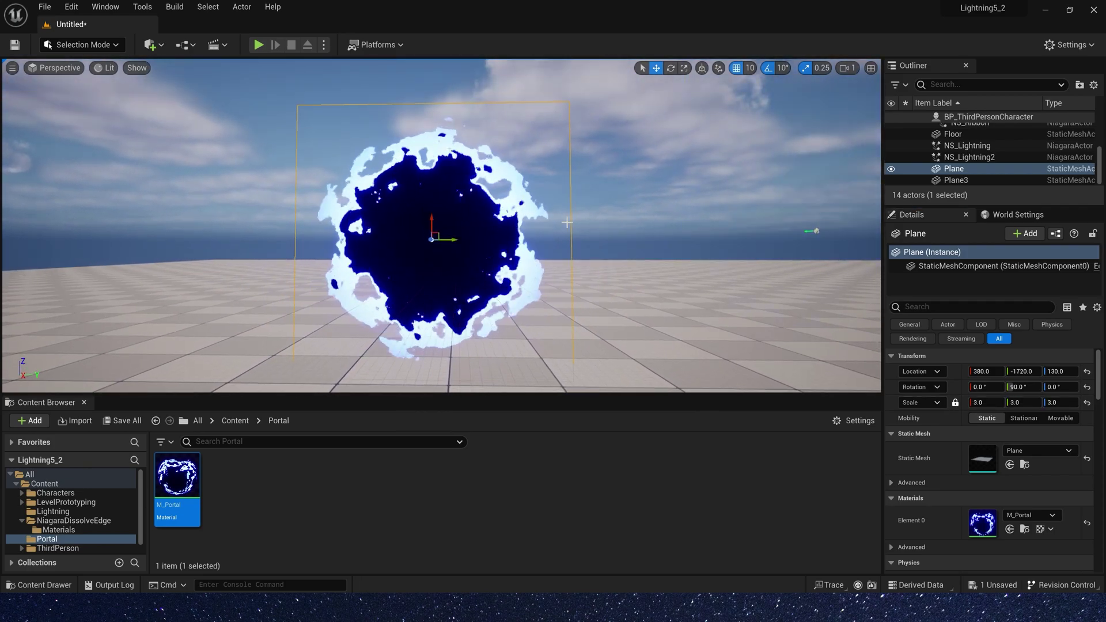
middle_drag(587, 220, 500, 221)
click(427, 196)
right_drag(427, 197, 421, 222)
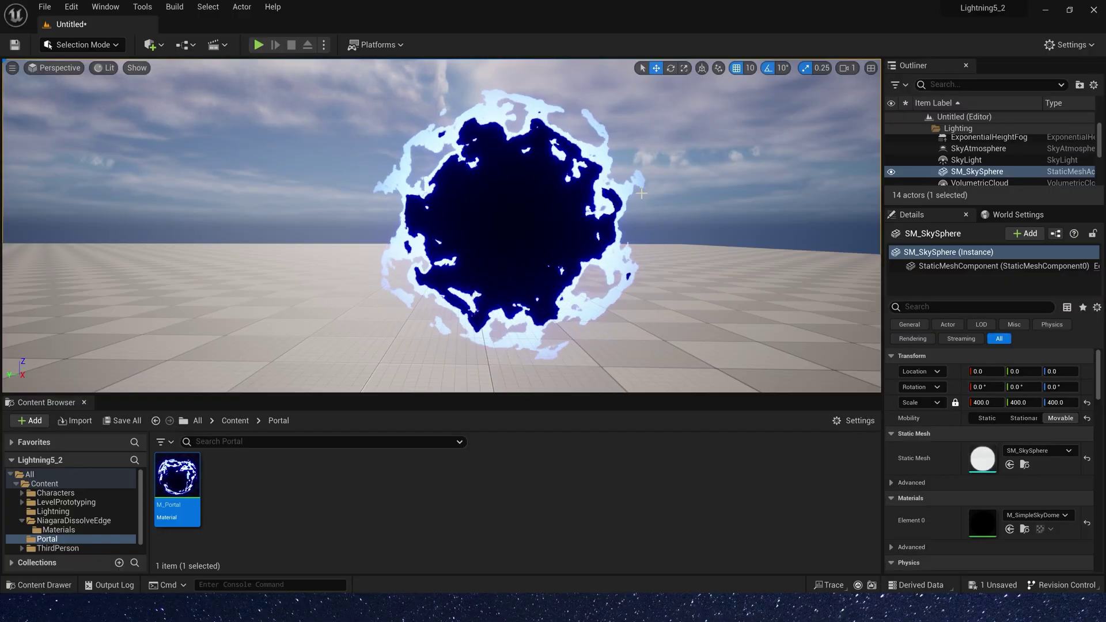